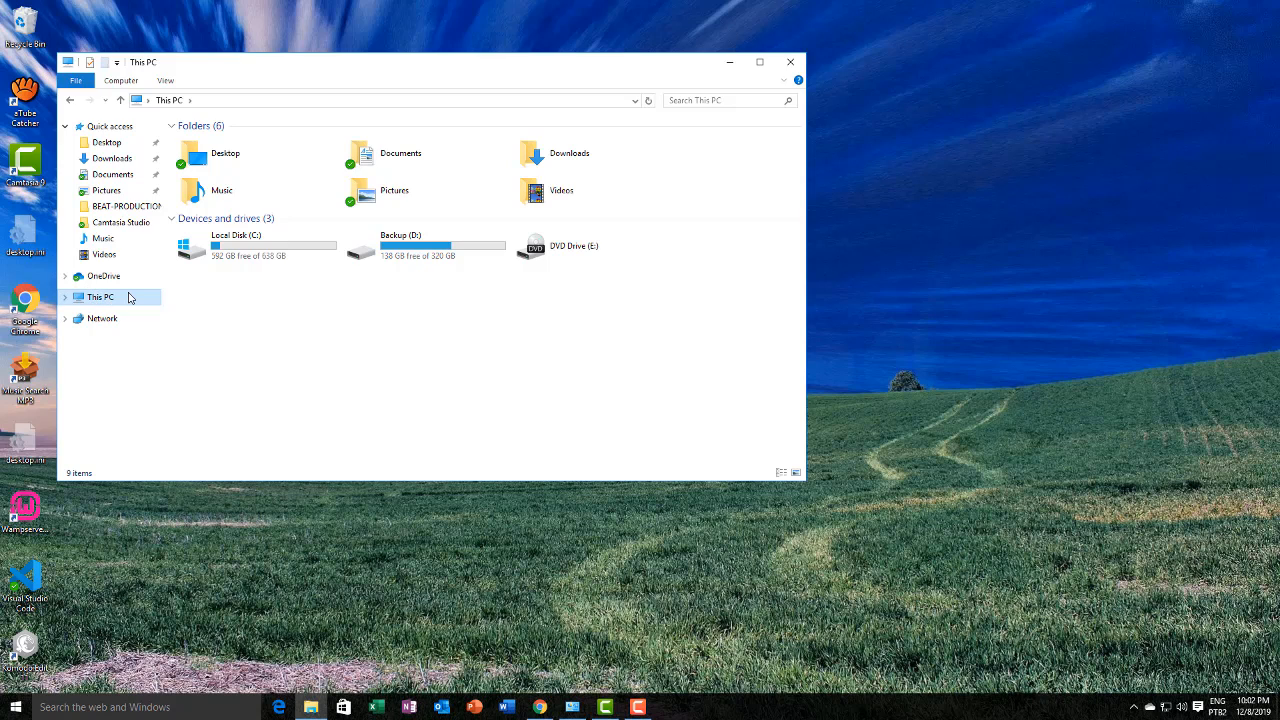
Step: Check the computer's system type in the system properties, and close the System and This PC windows
right_click(381, 305)
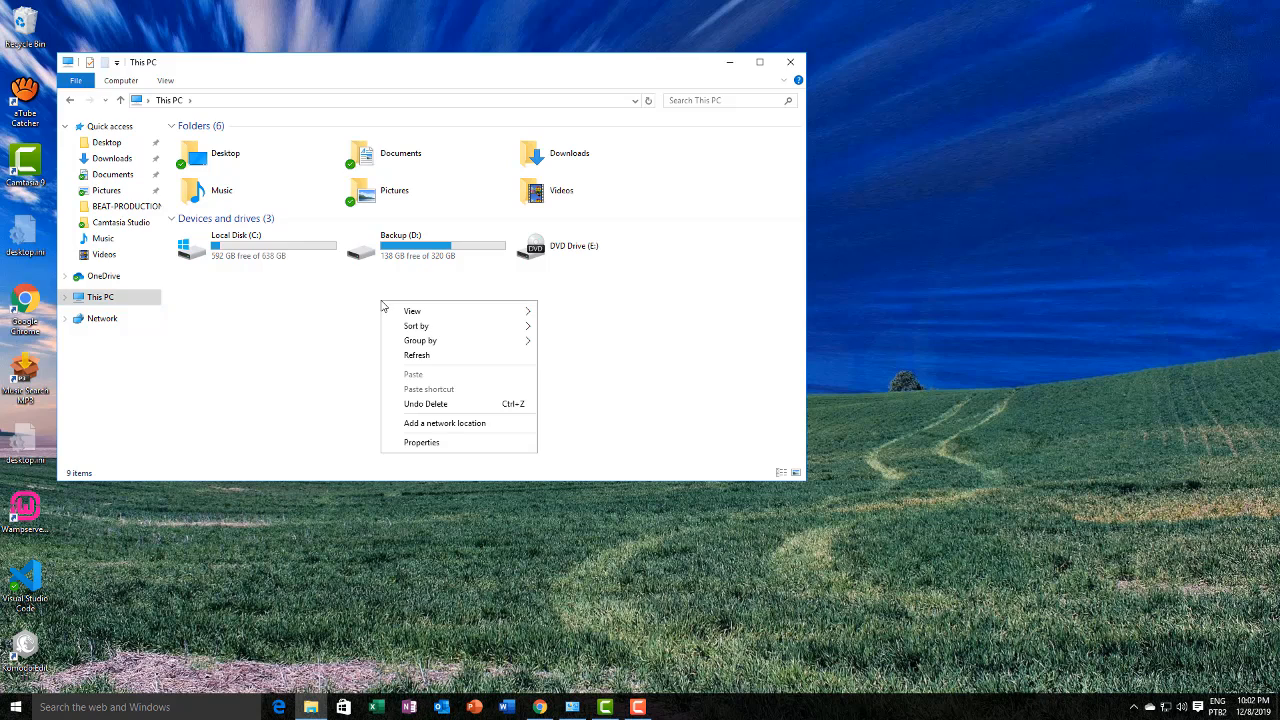
click(451, 450)
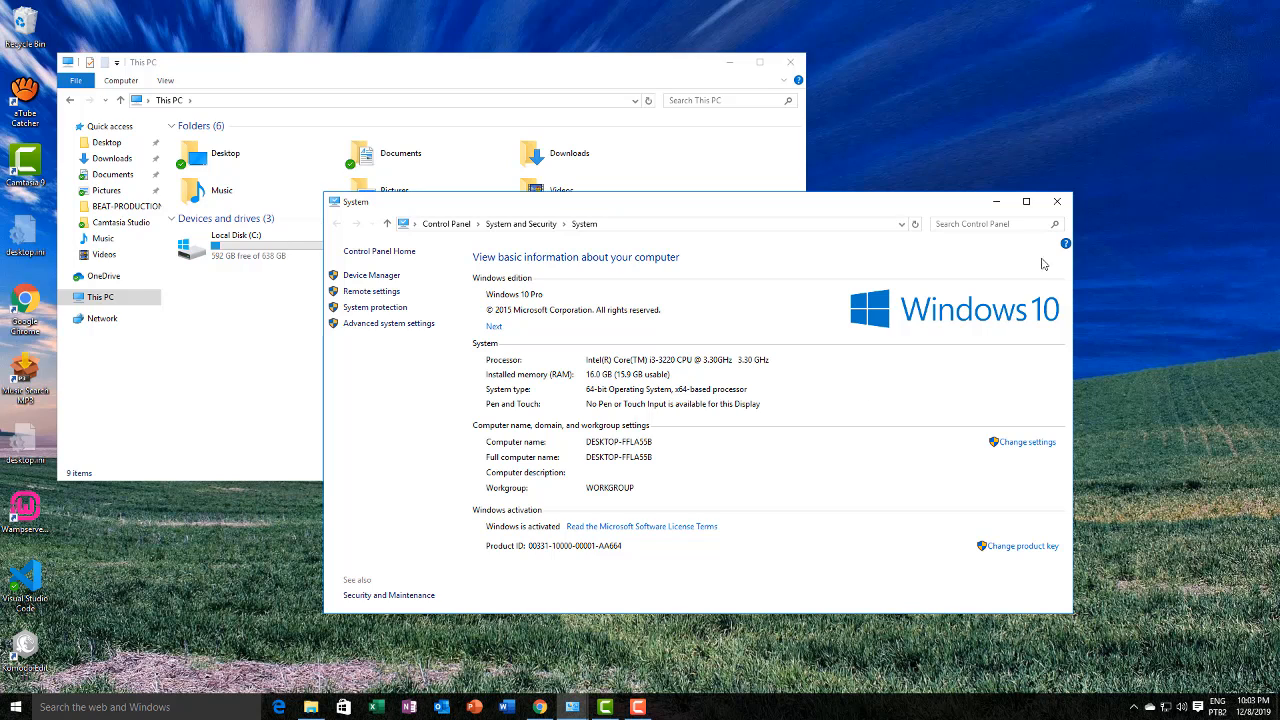
click(1057, 202)
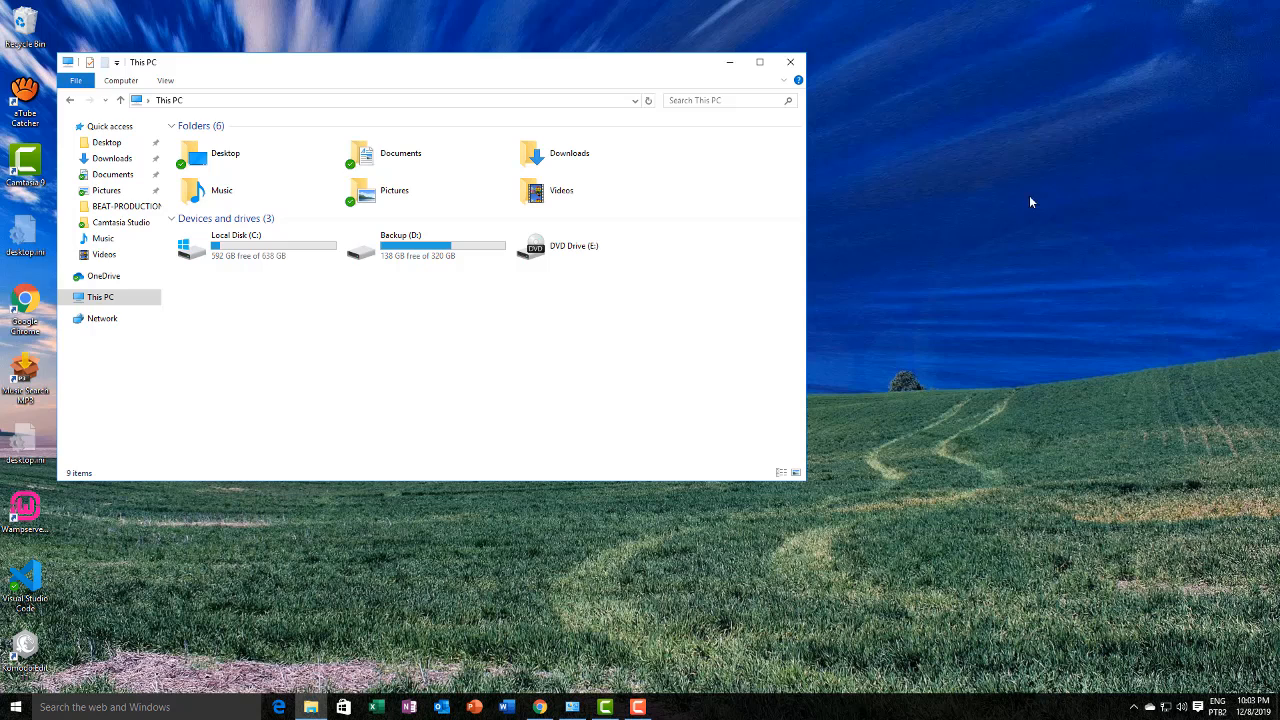
click(790, 62)
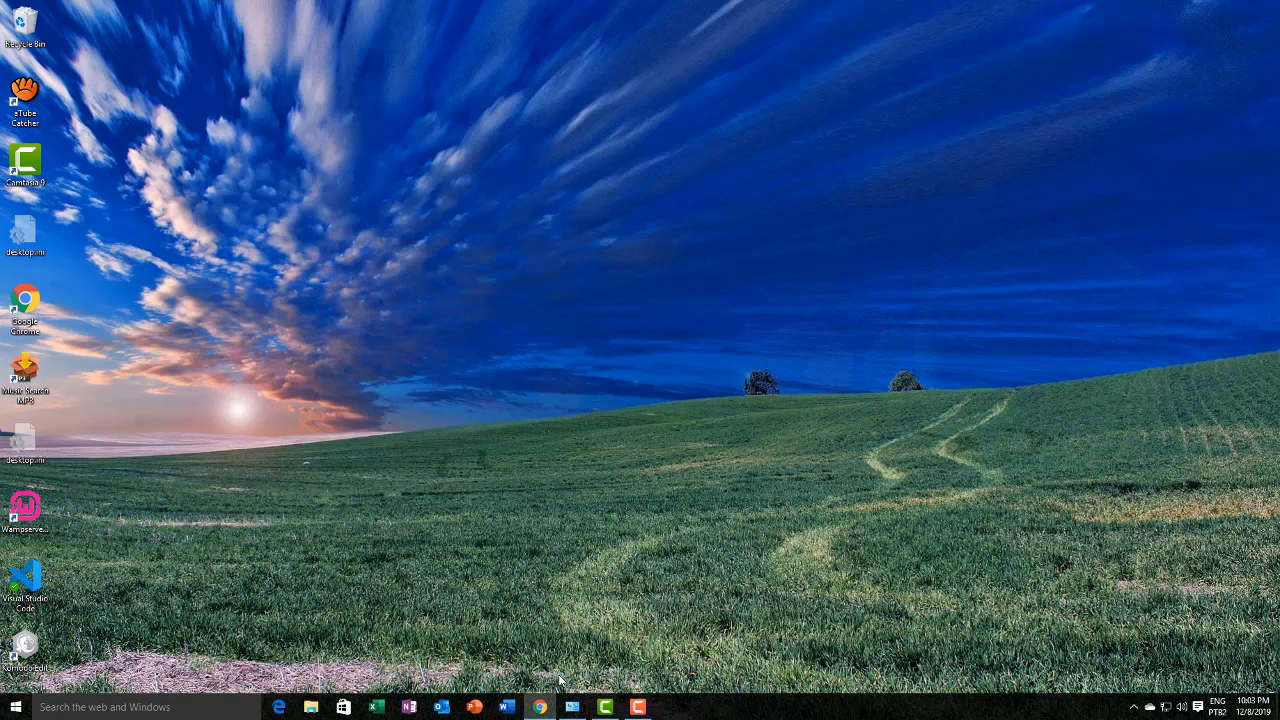
Step: Switch to Google Chrome and search the web for "wampserver" from the SourceForge page
click(539, 707)
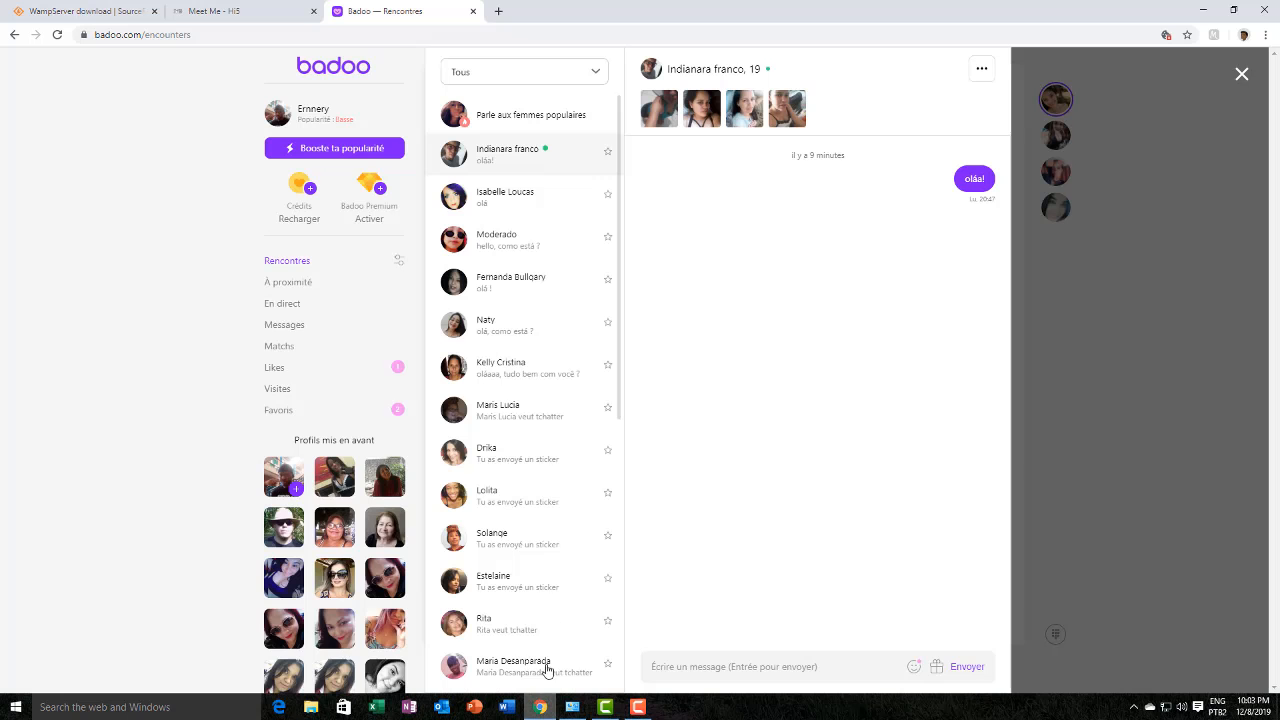
click(180, 12)
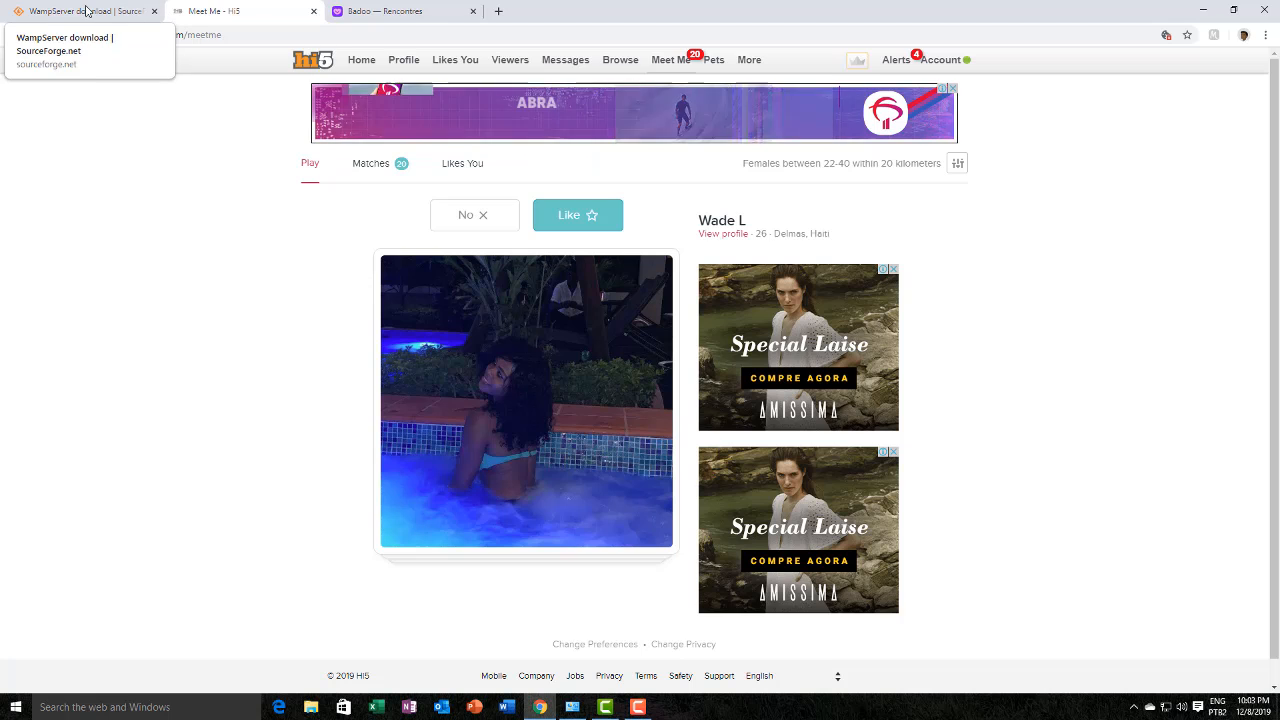
click(90, 12)
click(285, 35)
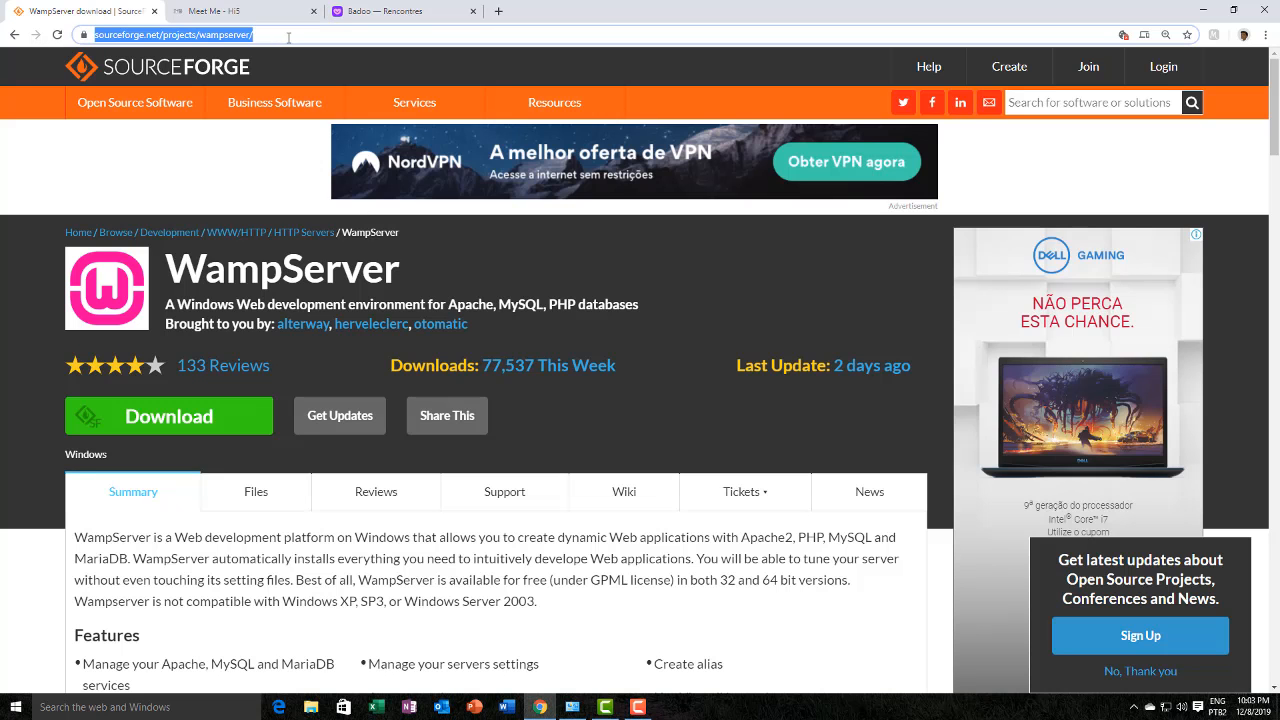
text(wampserver)
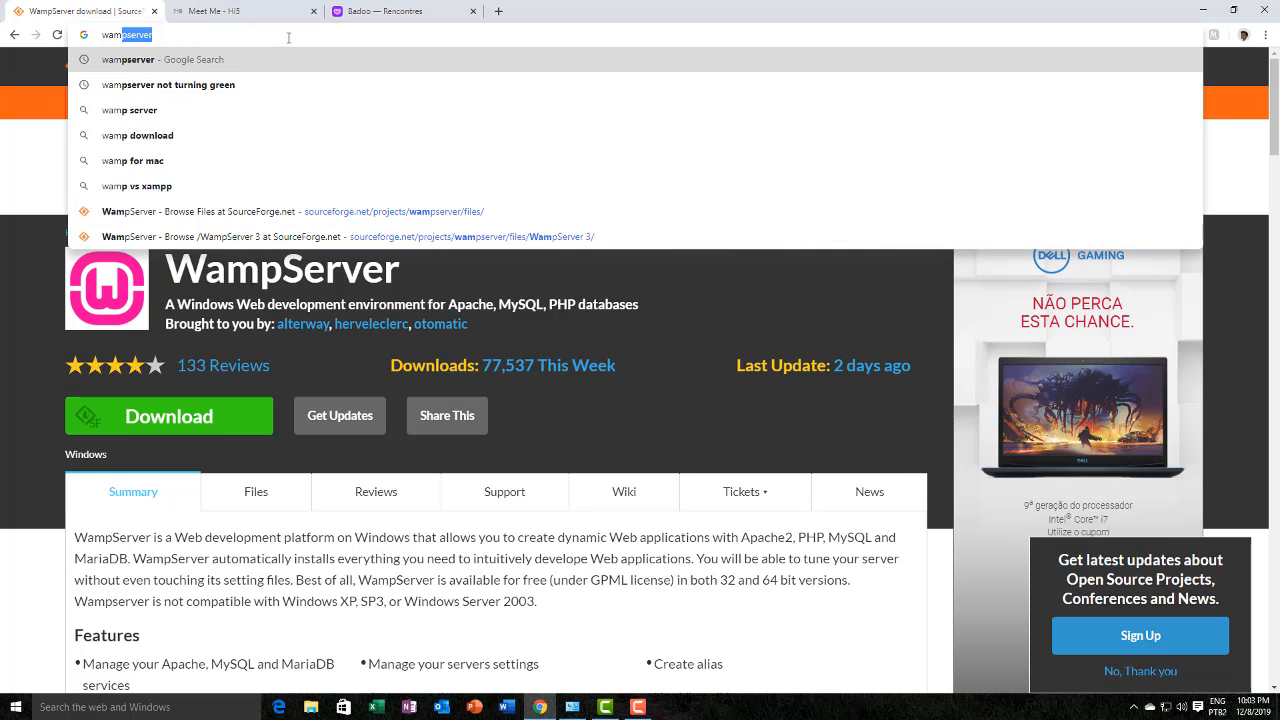
key(Return)
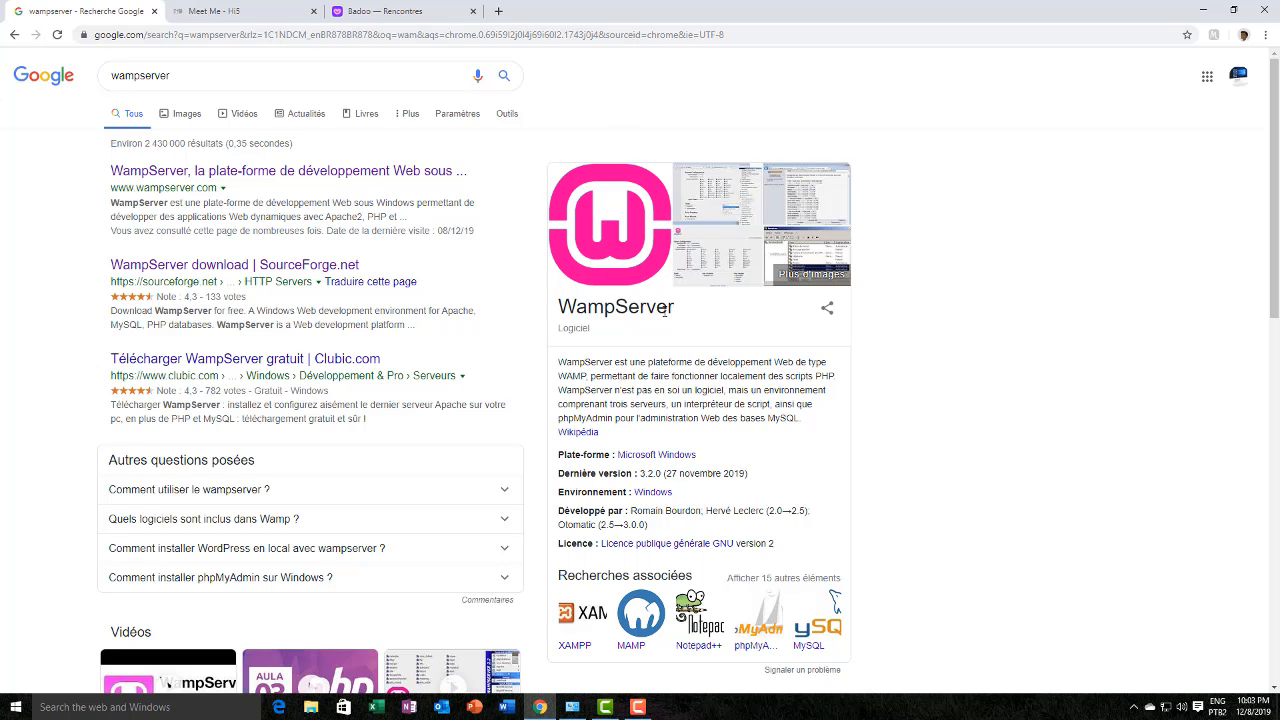
Step: Enlarge the search results page and open the official wampserver.com site from the results
drag(685, 316, 558, 308)
scroll(606, 302, up, 3)
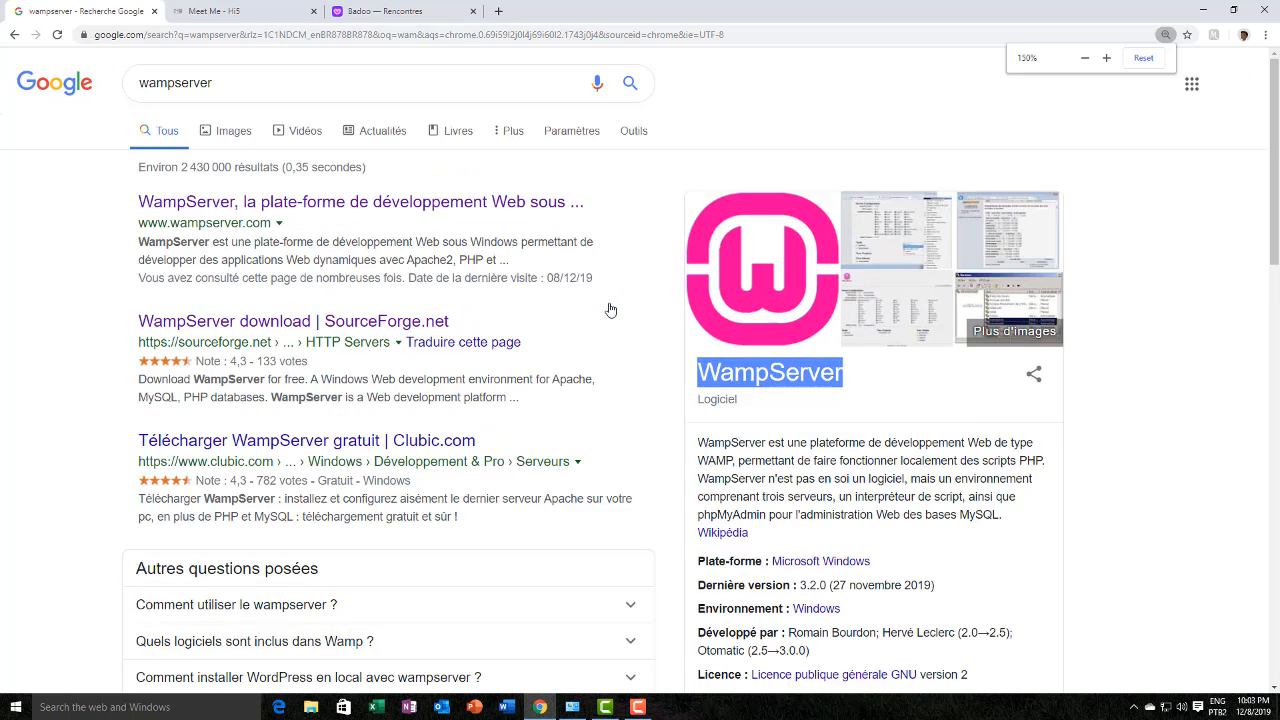
scroll(922, 437, down, 1)
click(963, 408)
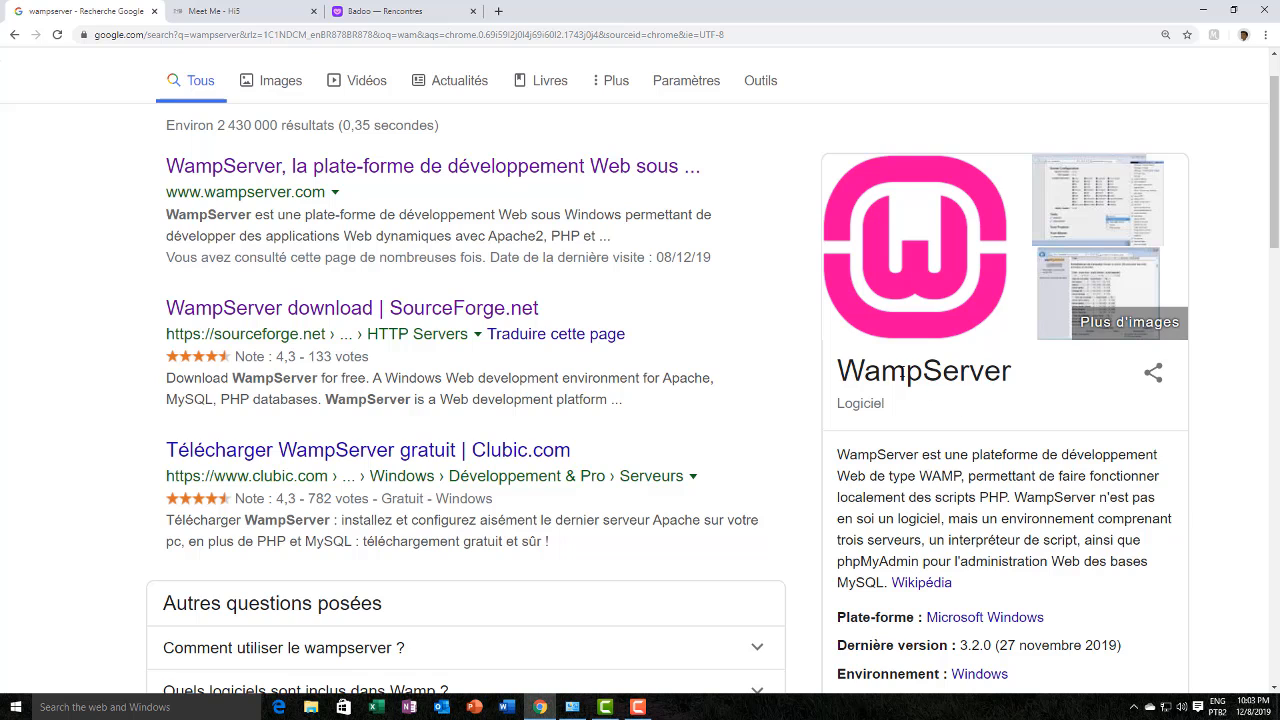
scroll(340, 320, up, 1)
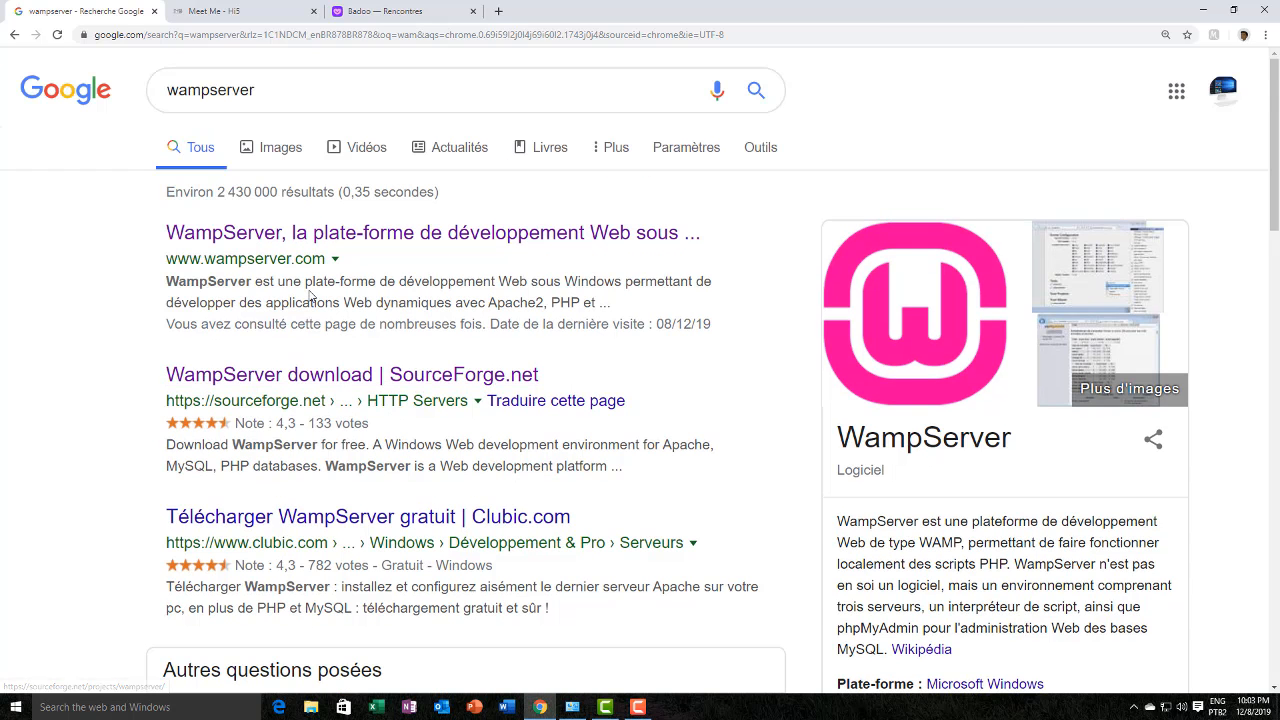
click(329, 240)
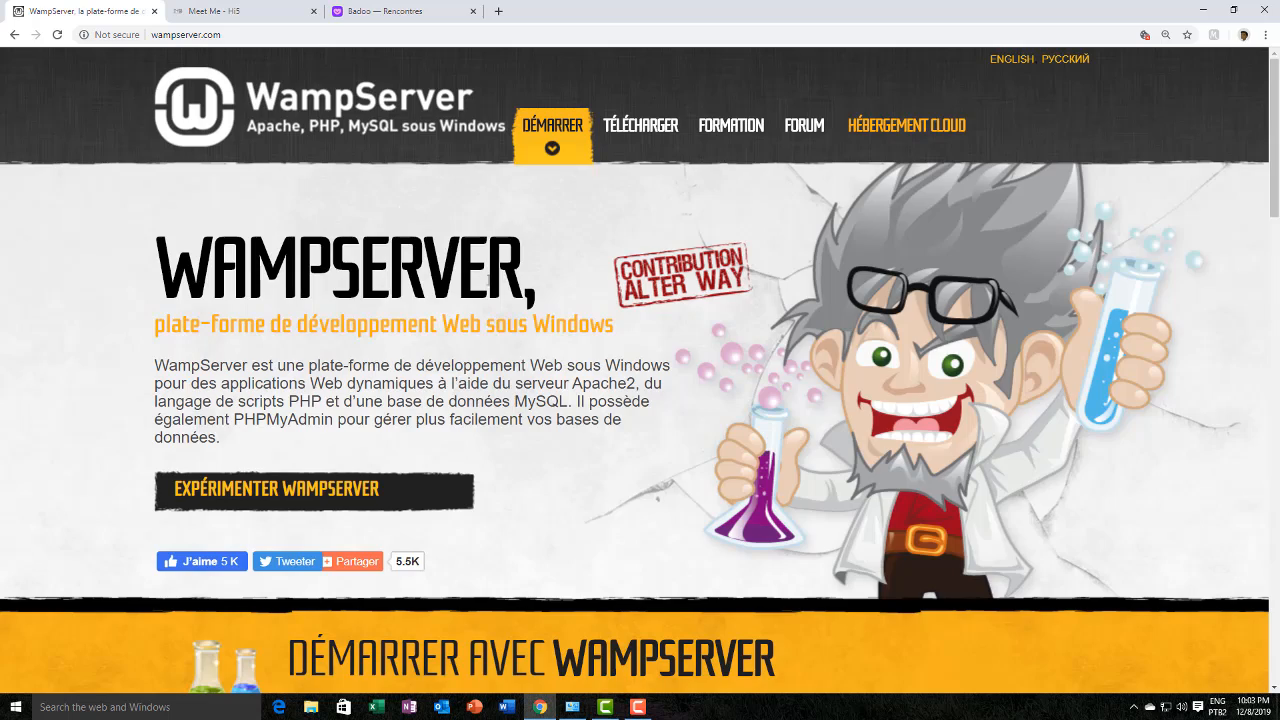
Step: Choose the WampServer 64 bits (x64) 3.17 download and bypass the registration form with the direct download link
scroll(489, 280, down, 6)
scroll(489, 285, down, 5)
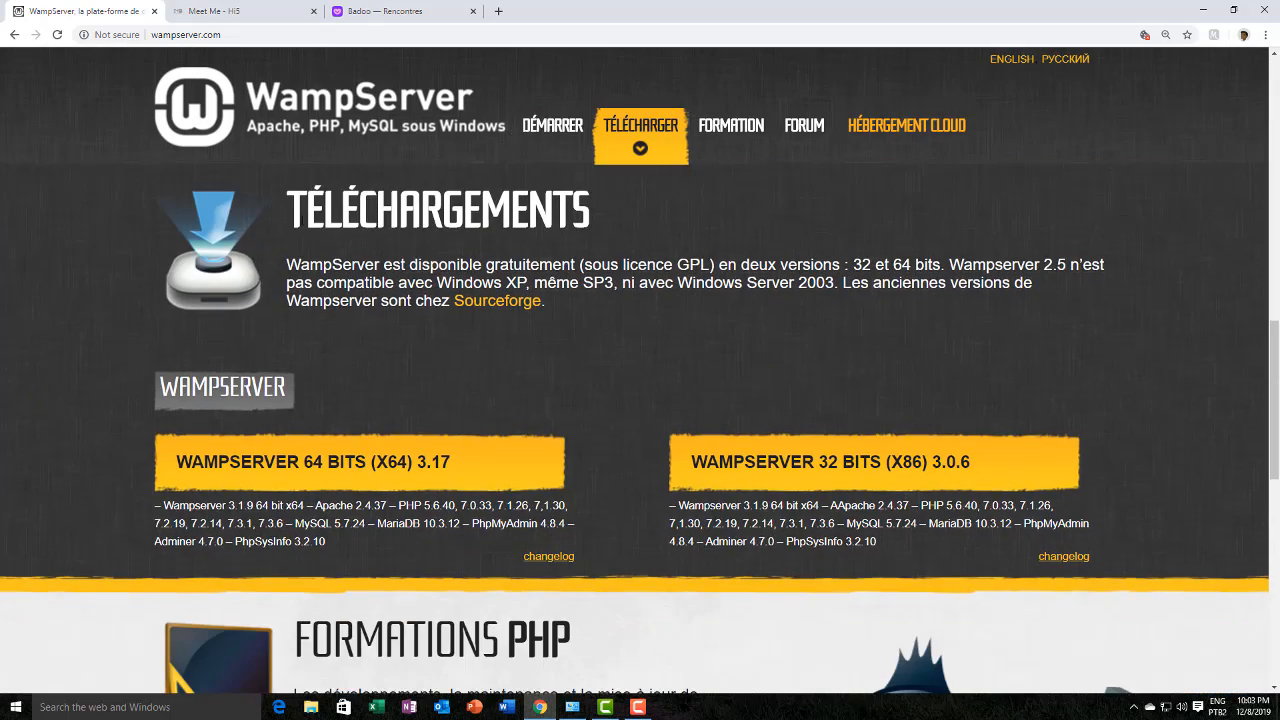
drag(285, 212, 680, 223)
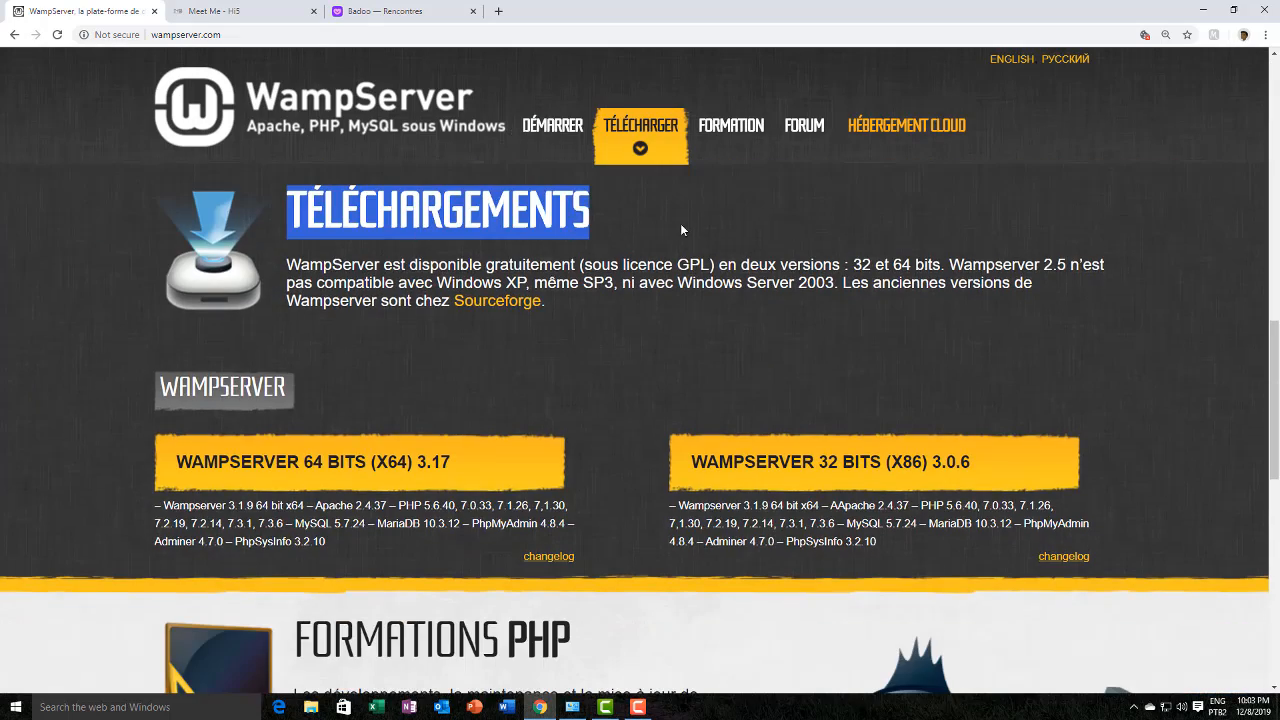
scroll(600, 300, down, 2)
scroll(588, 292, up, 1)
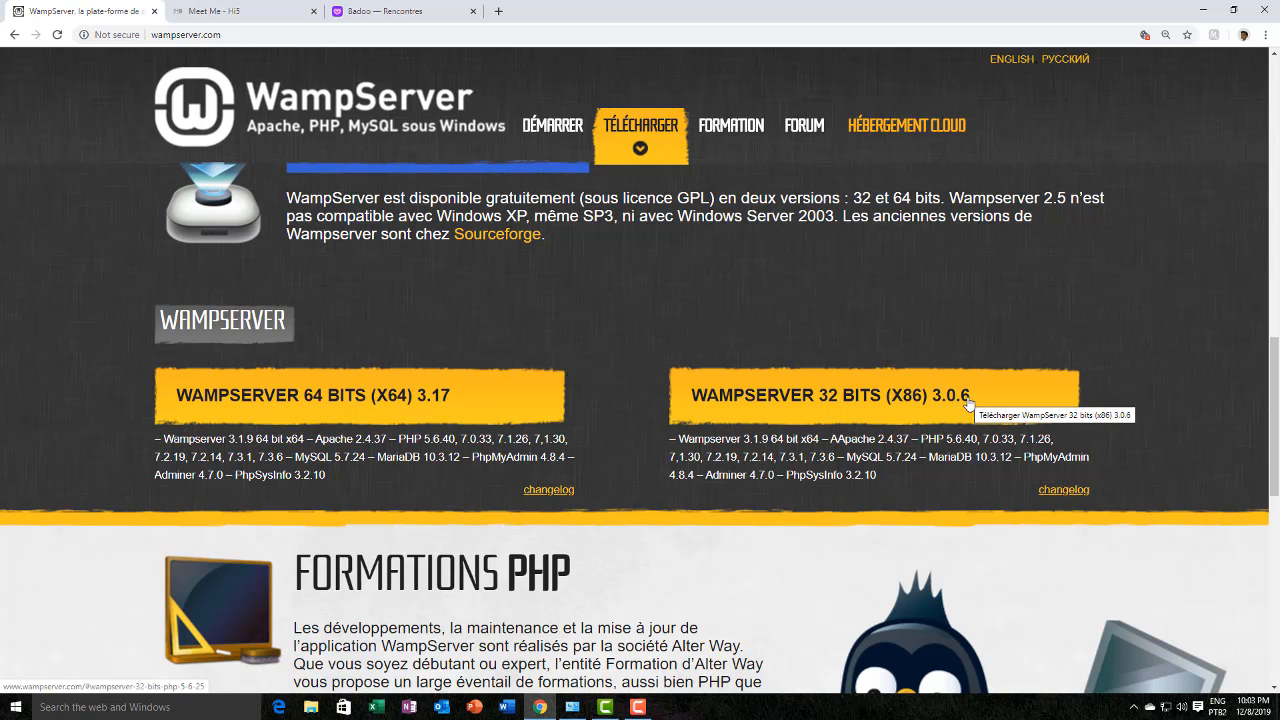
click(336, 397)
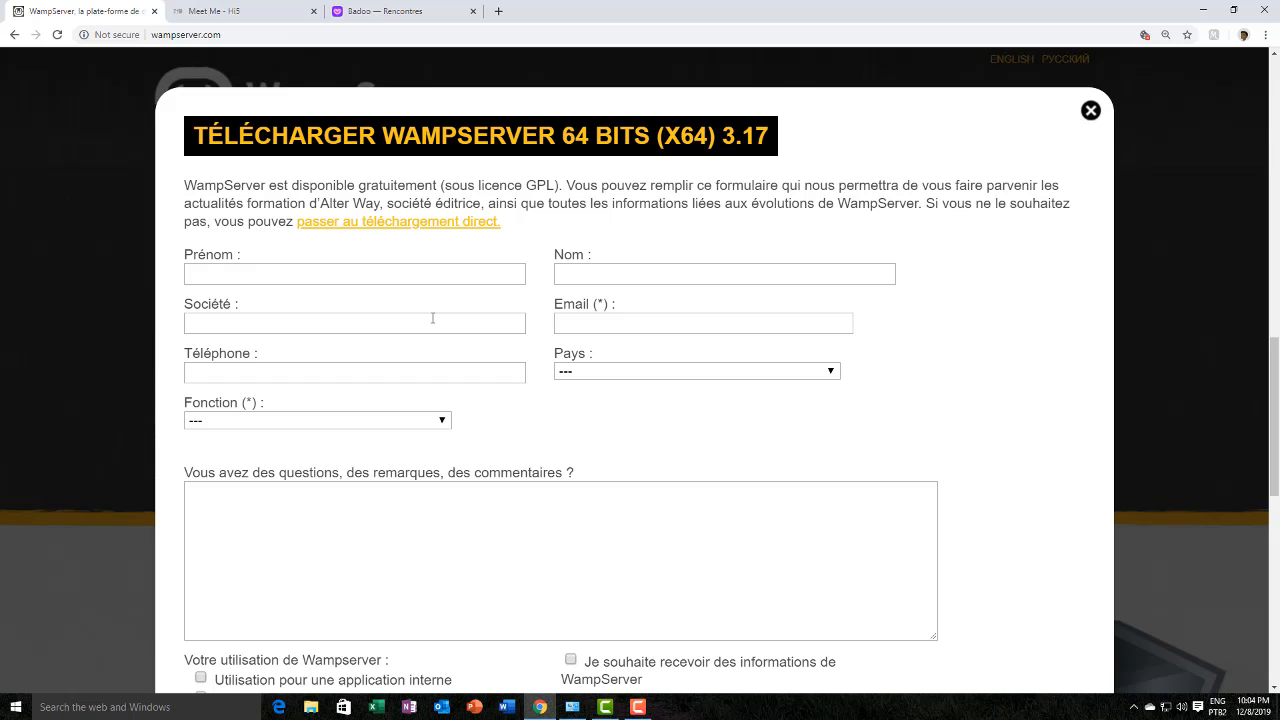
click(398, 224)
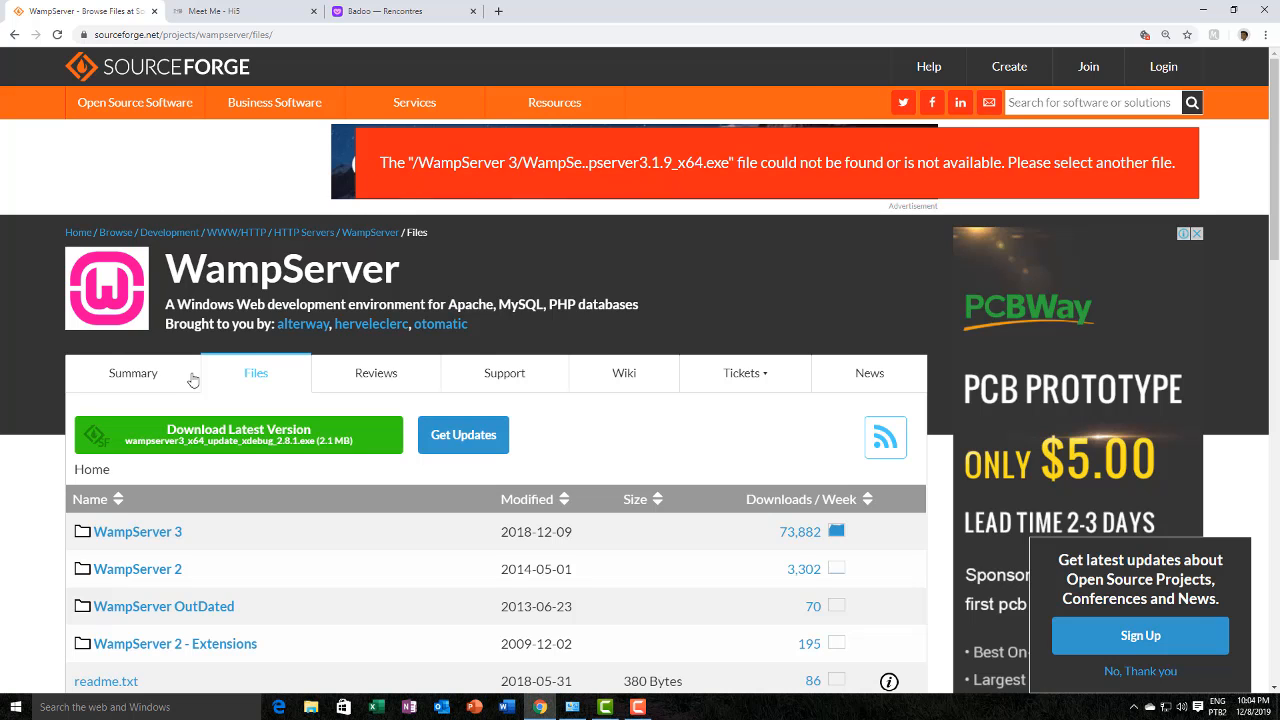
Step: Open the WampServer 3 folder in the project's file list and go into its WampServer 3.0.0 folder
scroll(235, 415, down, 2)
scroll(343, 440, down, 1)
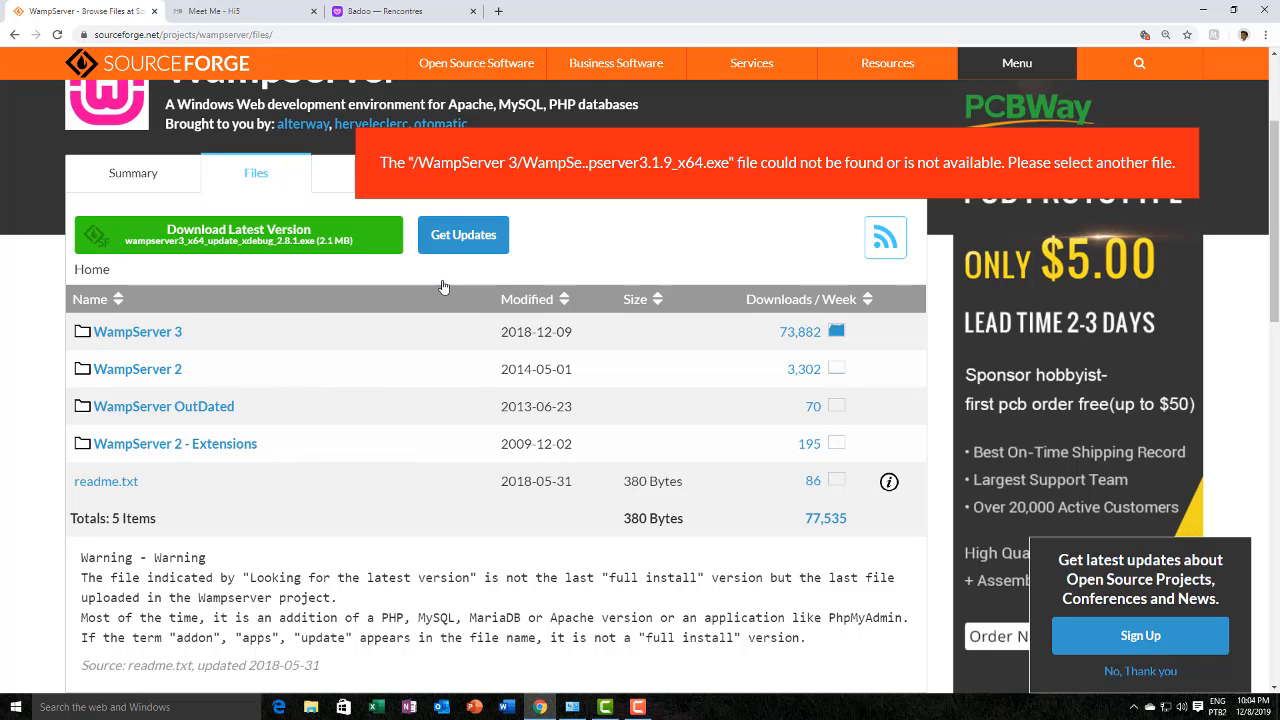
click(145, 334)
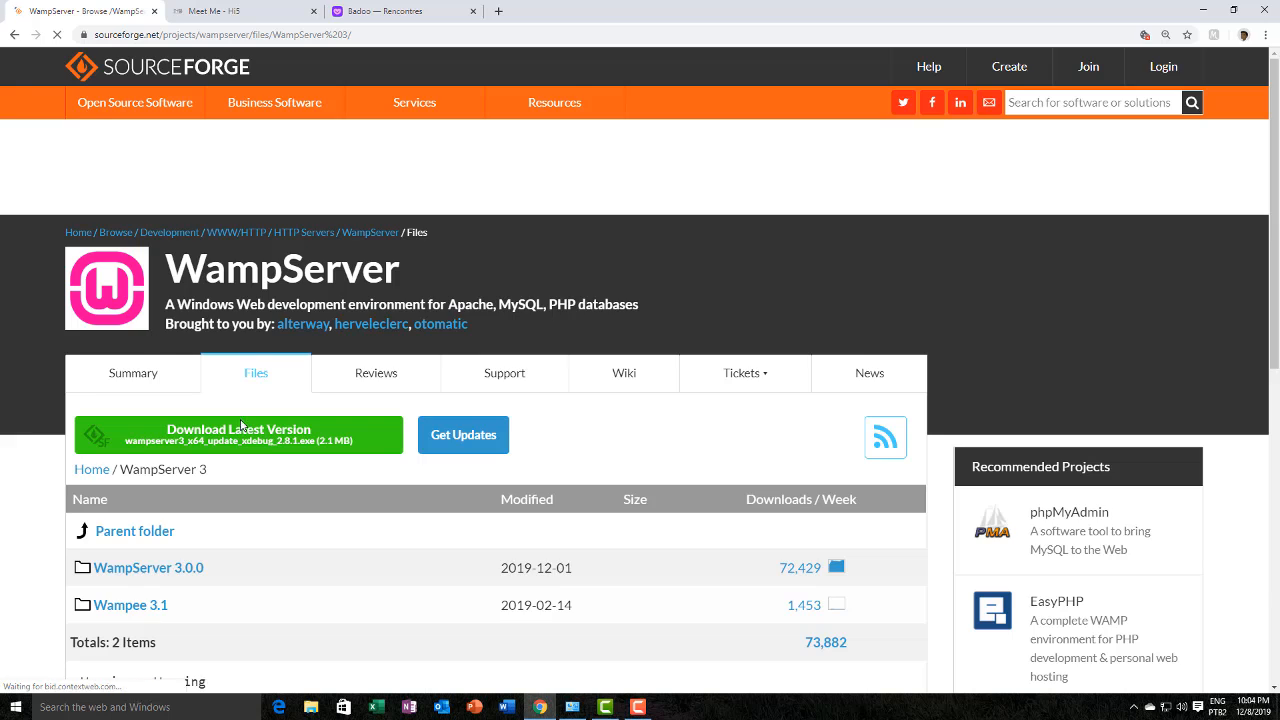
scroll(243, 429, down, 3)
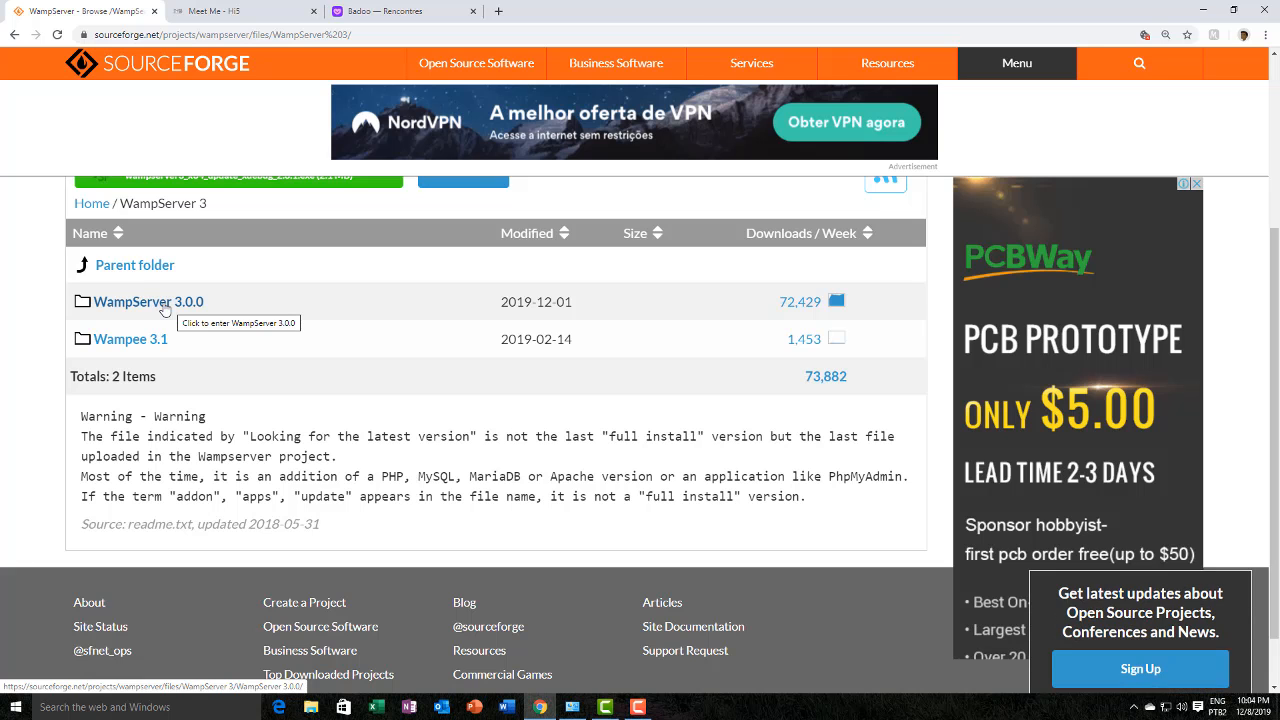
click(165, 303)
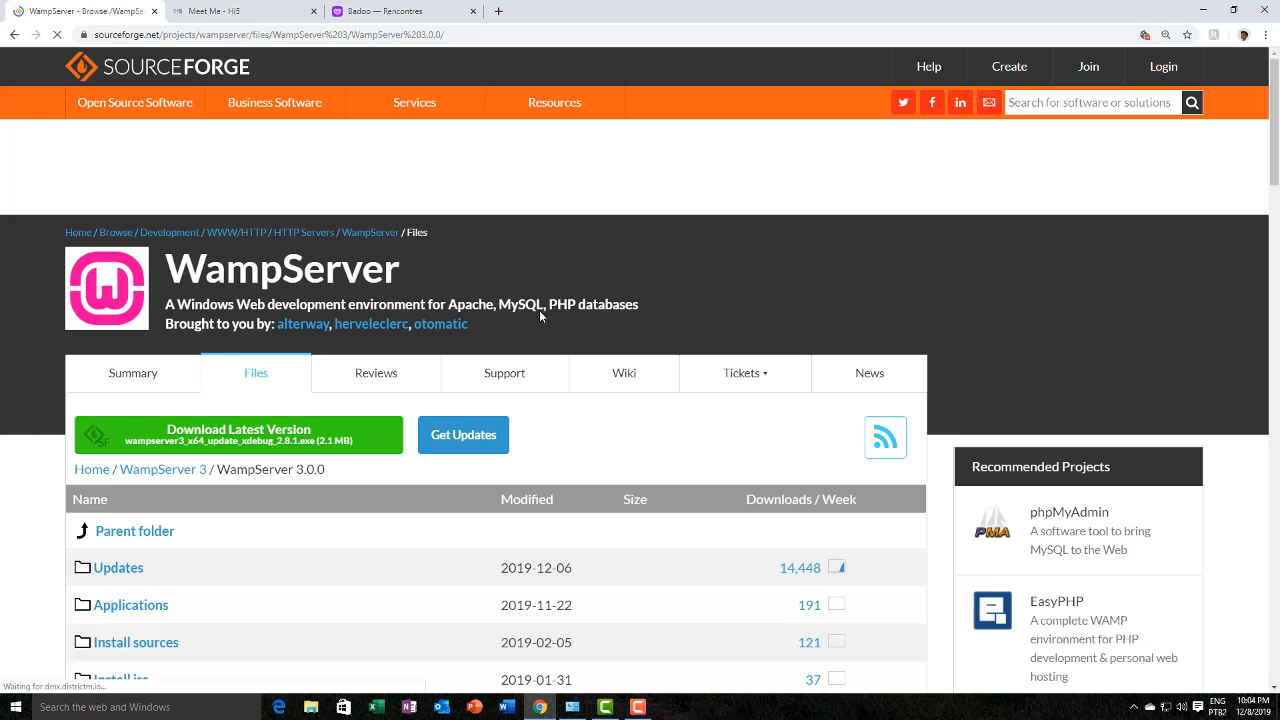
Step: Start the download of wampserver3.2.0_x64.exe from the WampServer 3.0.0 file list and cancel saving it
scroll(571, 534, down, 2)
scroll(484, 518, down, 2)
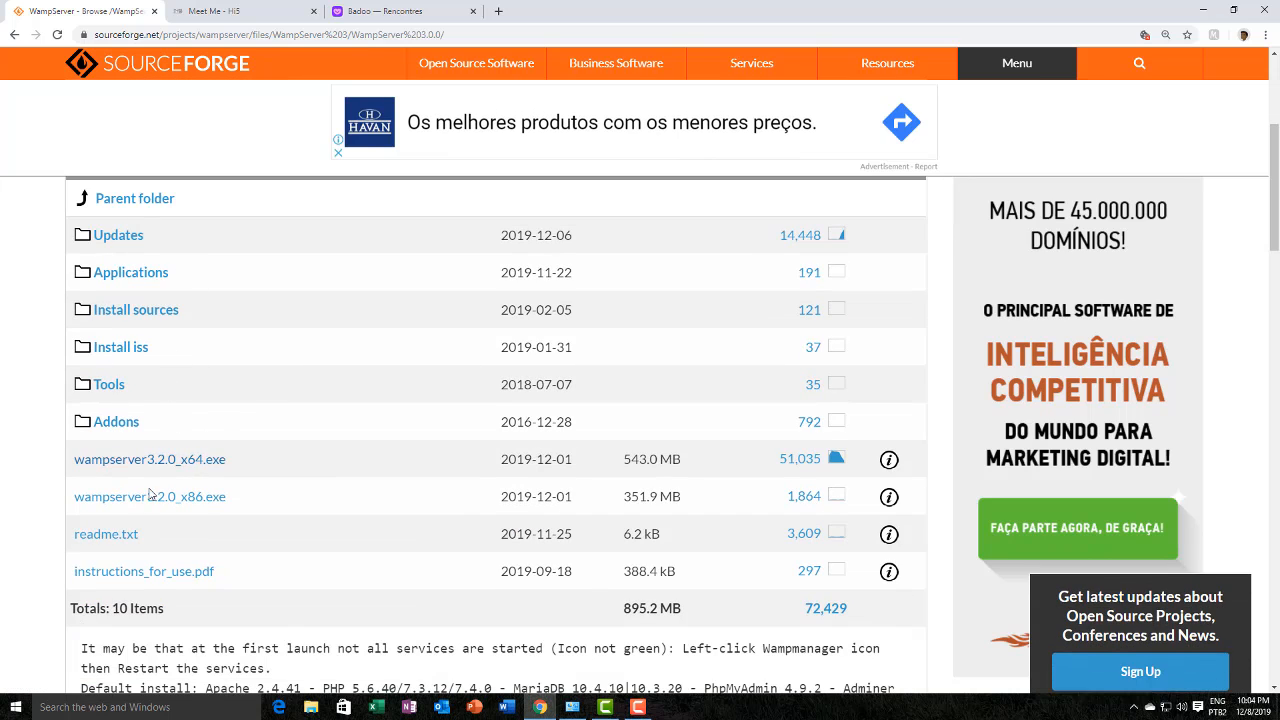
drag(63, 457, 128, 459)
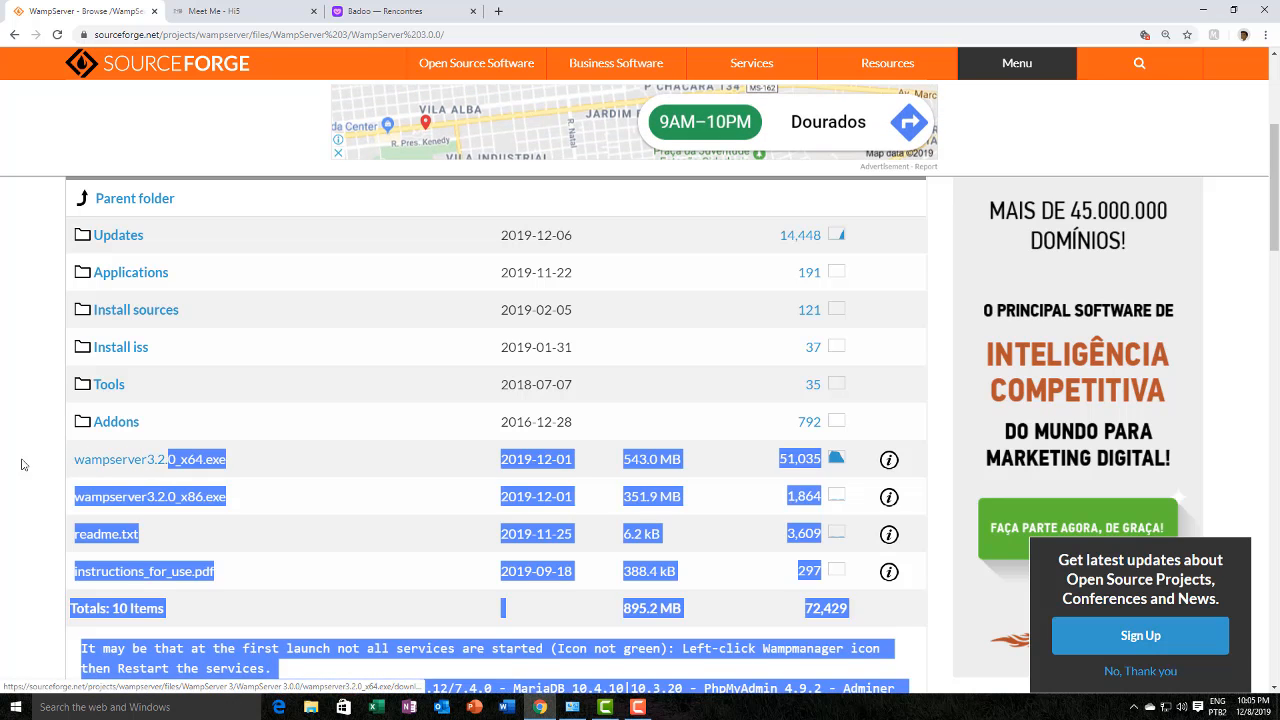
click(73, 480)
drag(240, 463, 76, 462)
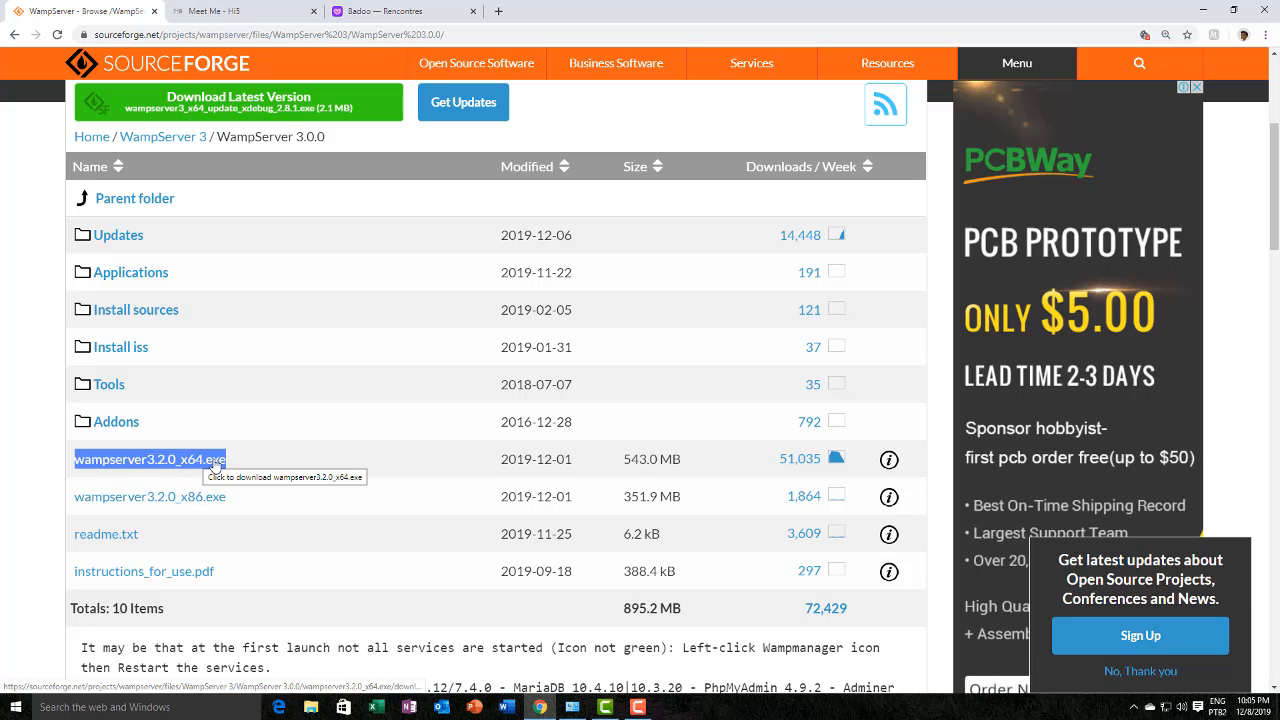
click(214, 462)
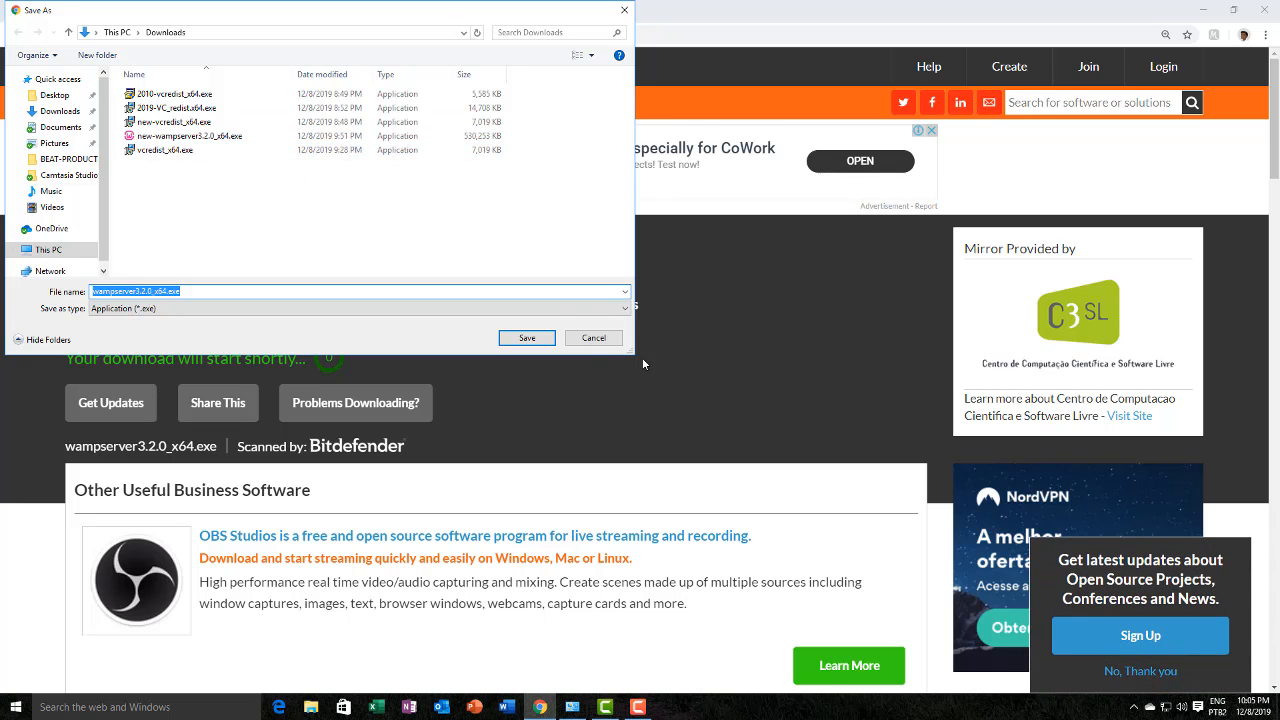
click(594, 338)
scroll(540, 455, down, 7)
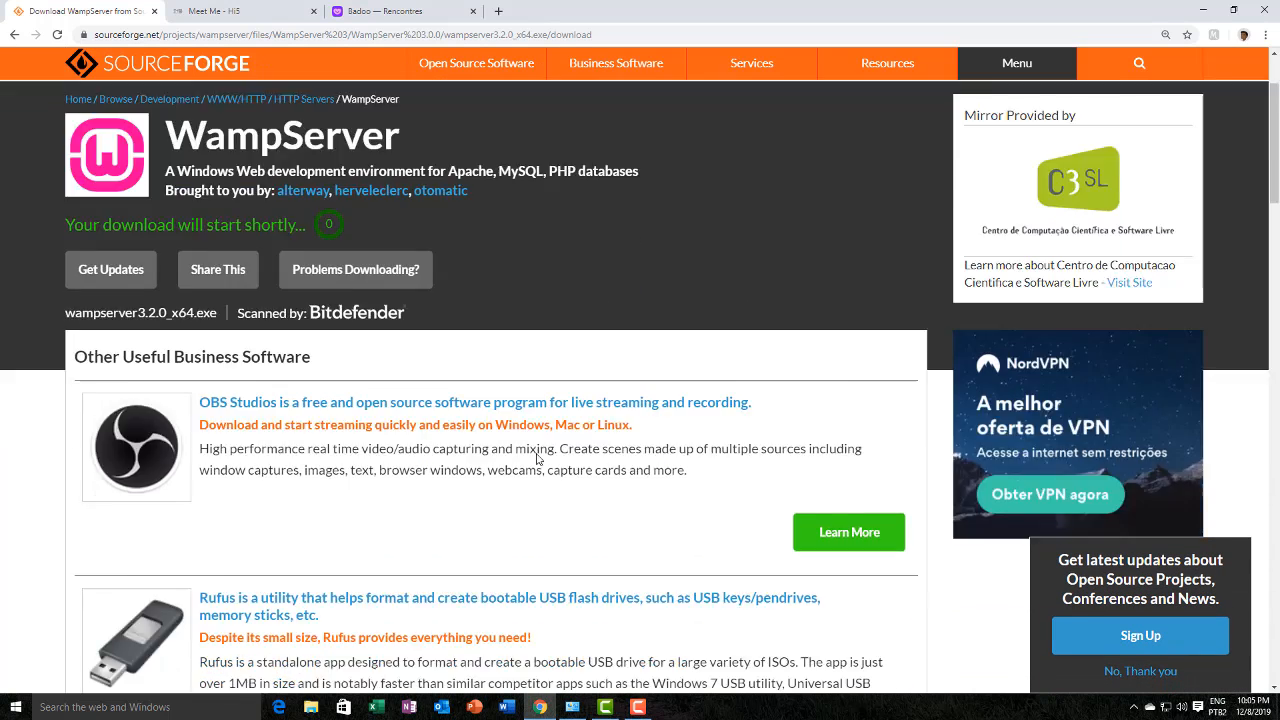
scroll(535, 453, down, 9)
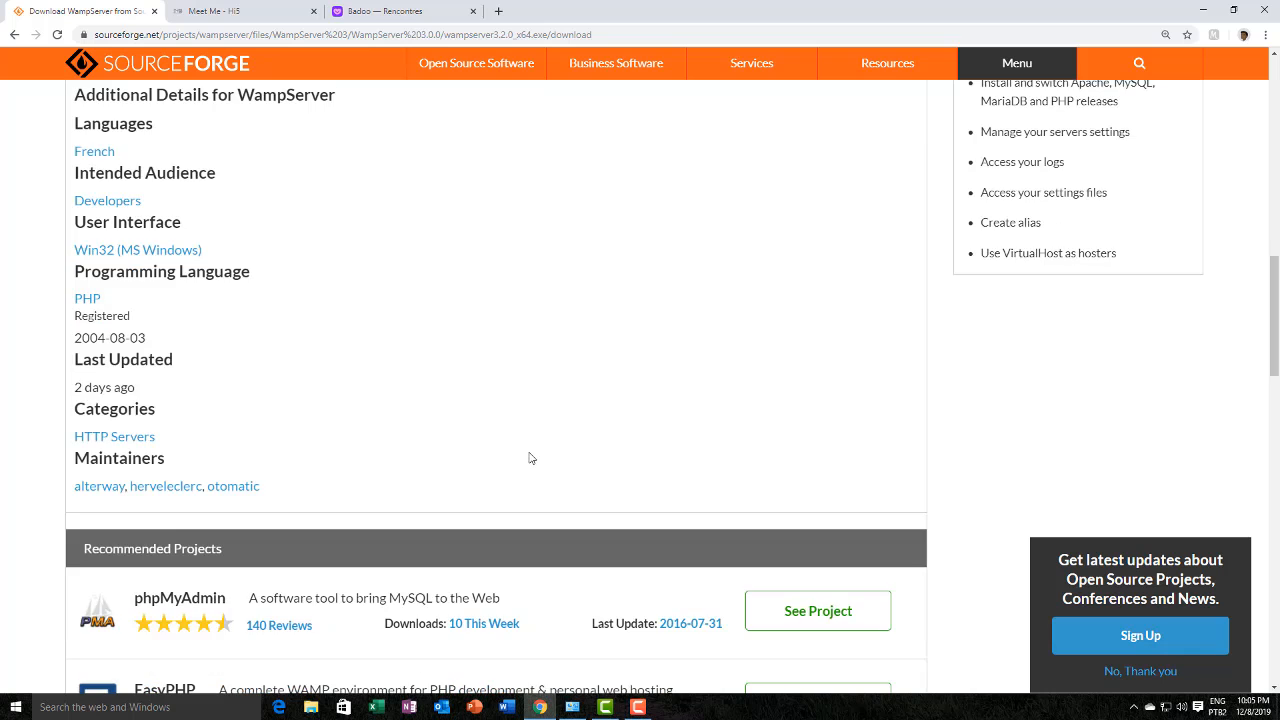
scroll(528, 458, down, 2)
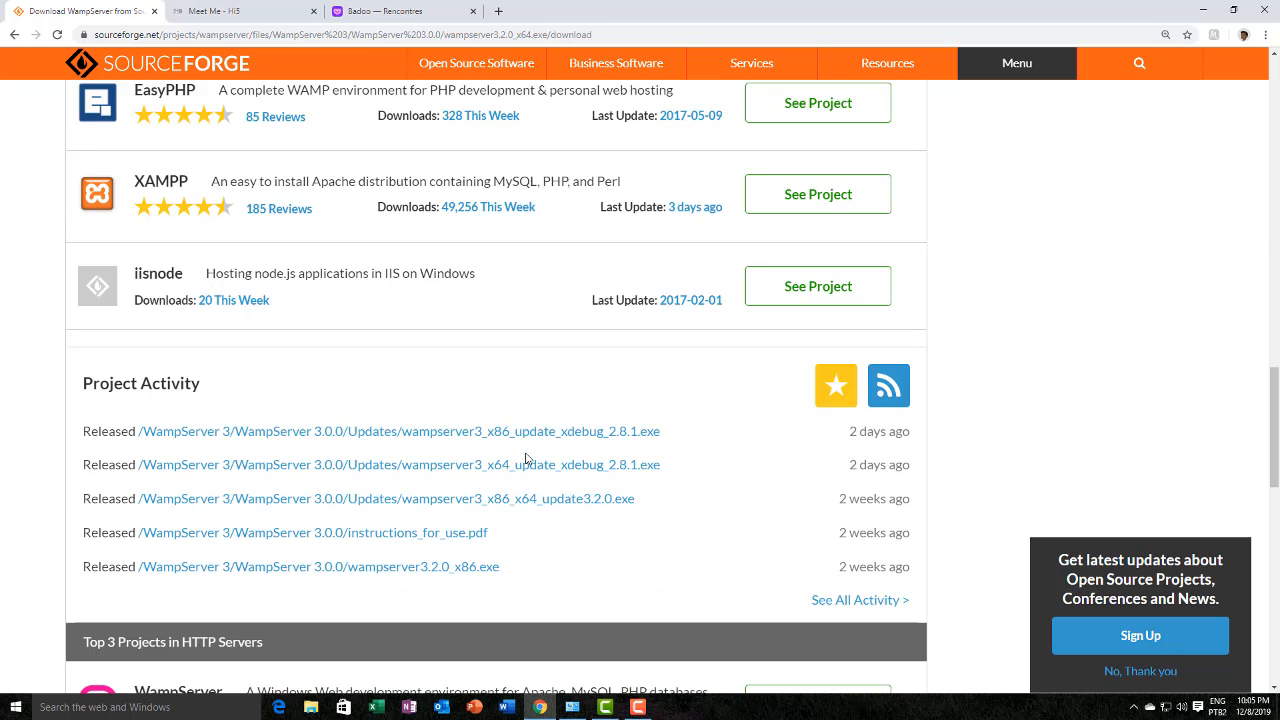
scroll(540, 445, up, 15)
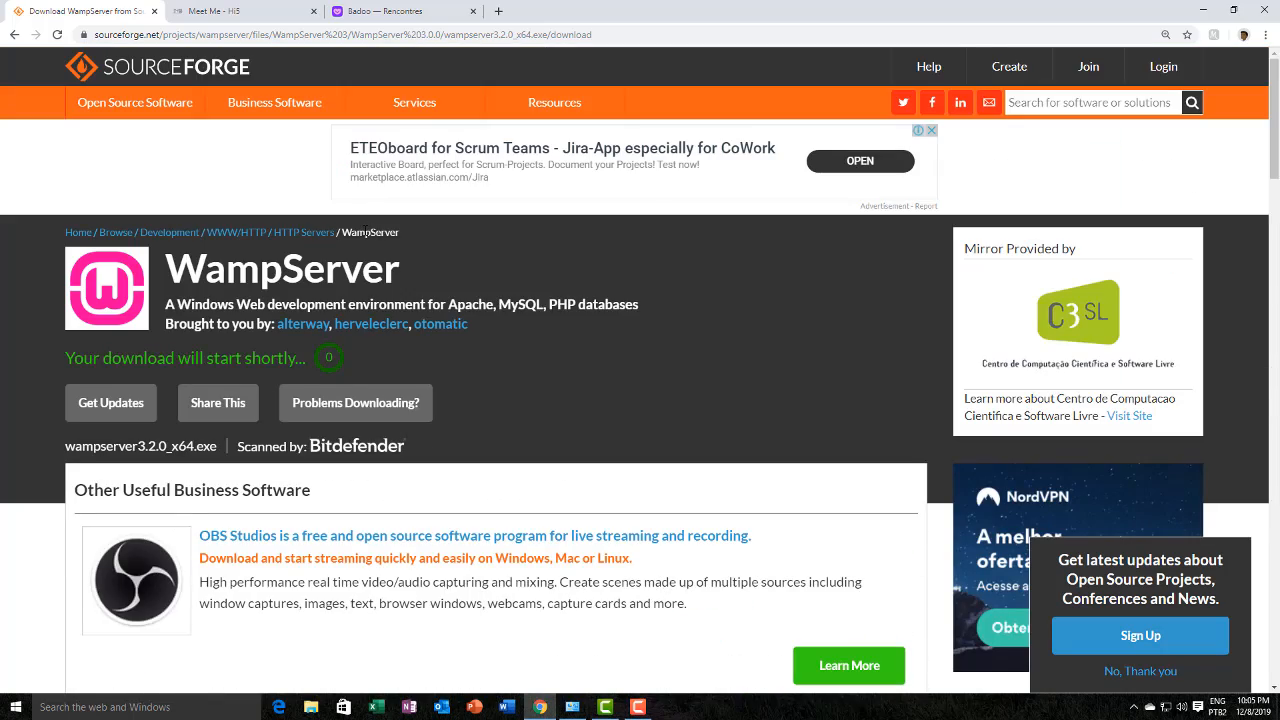
Step: Switch to File Explorer and run new-wampserver3.2.0_x64.exe from the Downloads folder as administrator
click(1203, 10)
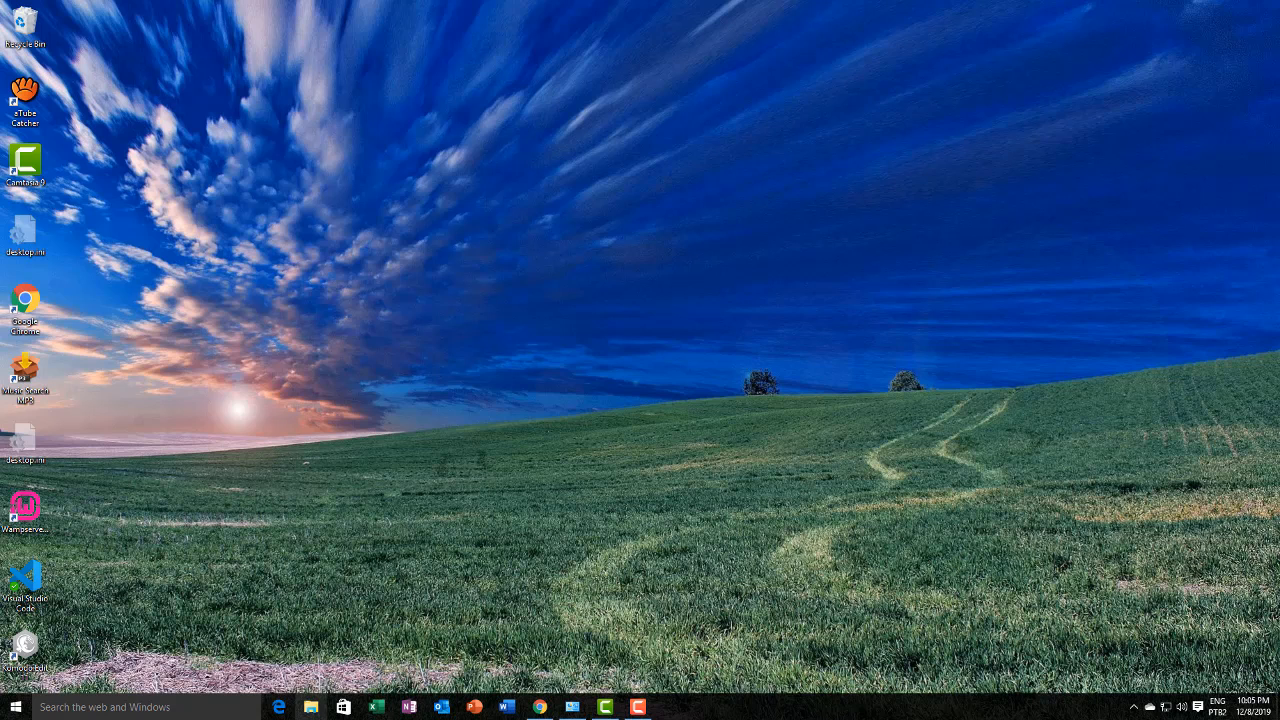
click(311, 707)
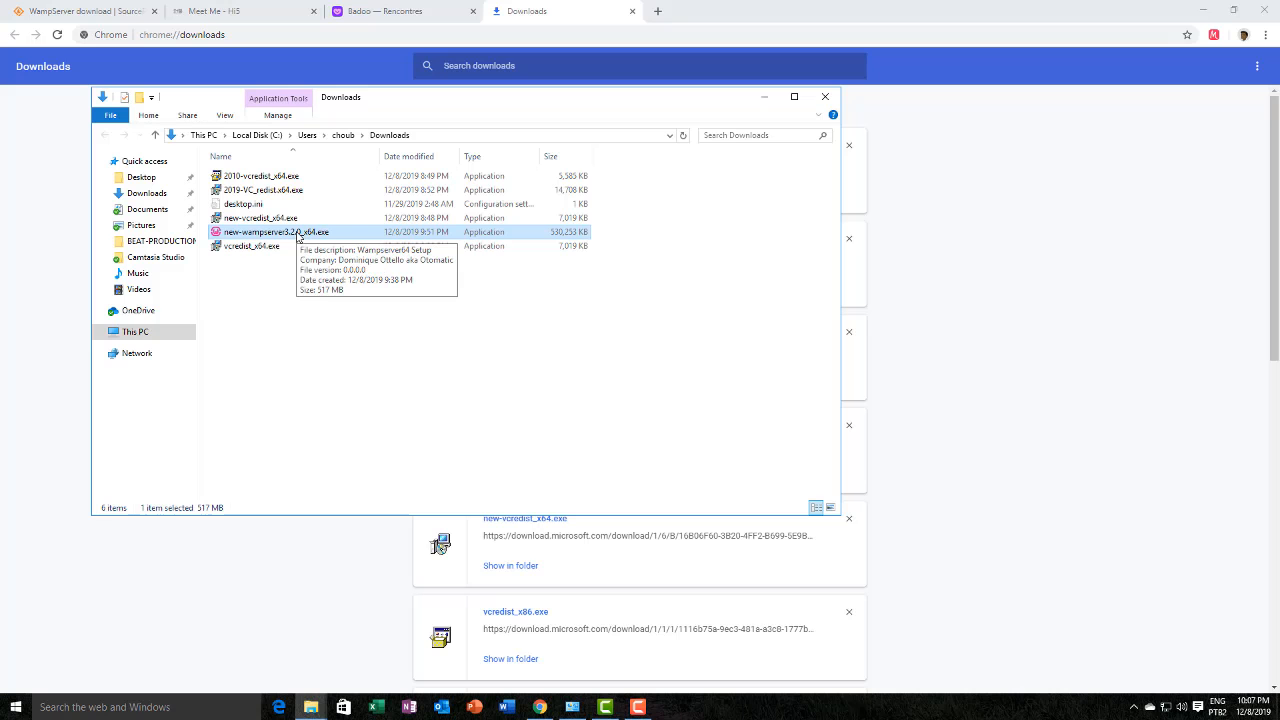
click(297, 233)
right_click(297, 236)
click(366, 257)
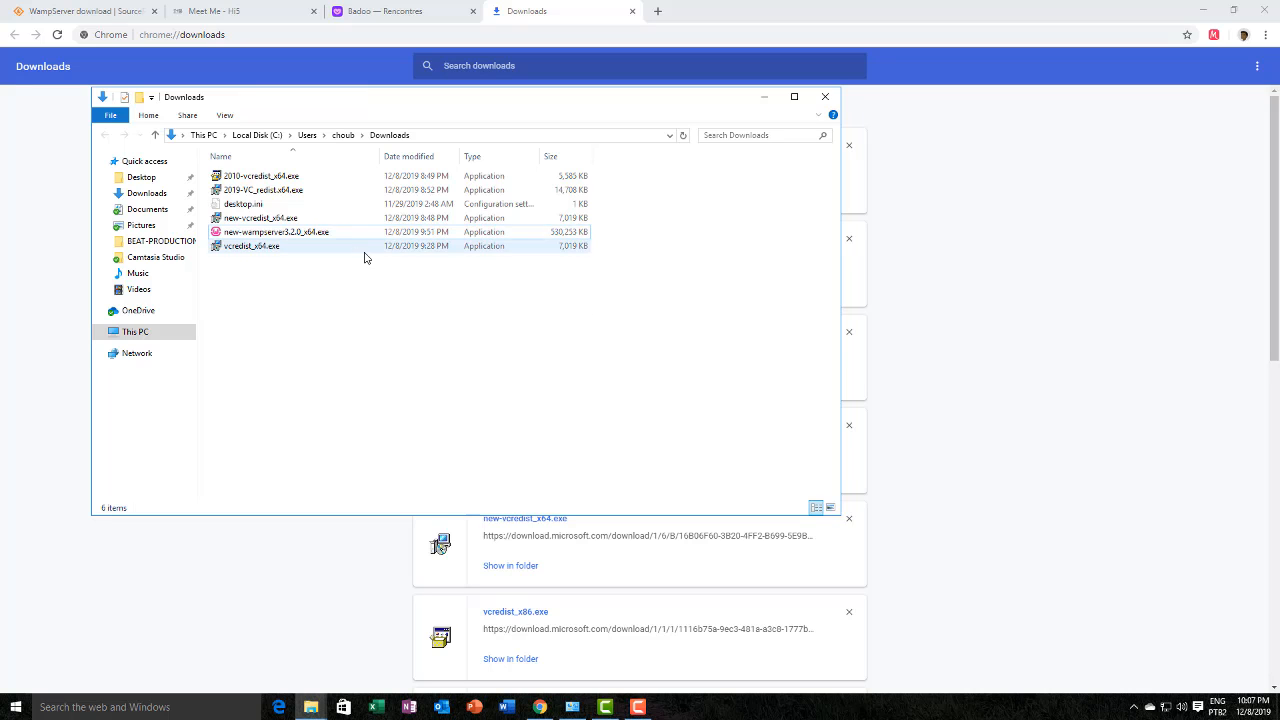
right_click(333, 238)
right_click(323, 234)
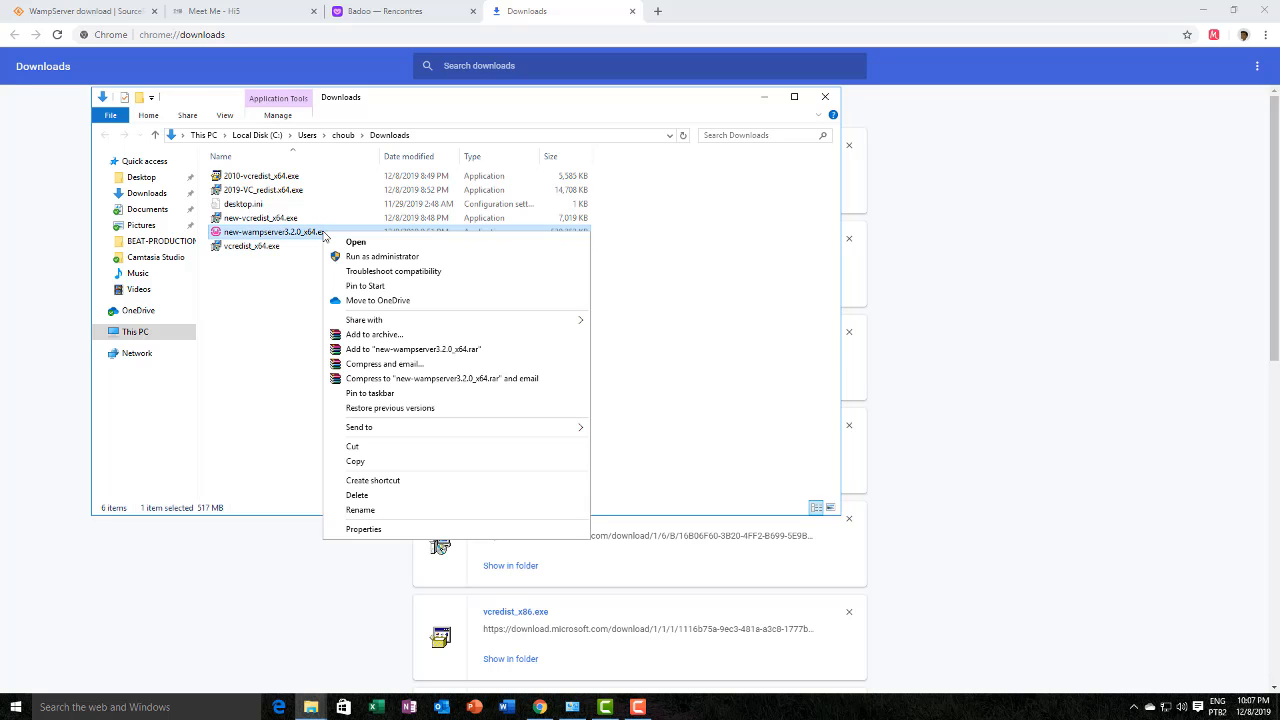
click(419, 258)
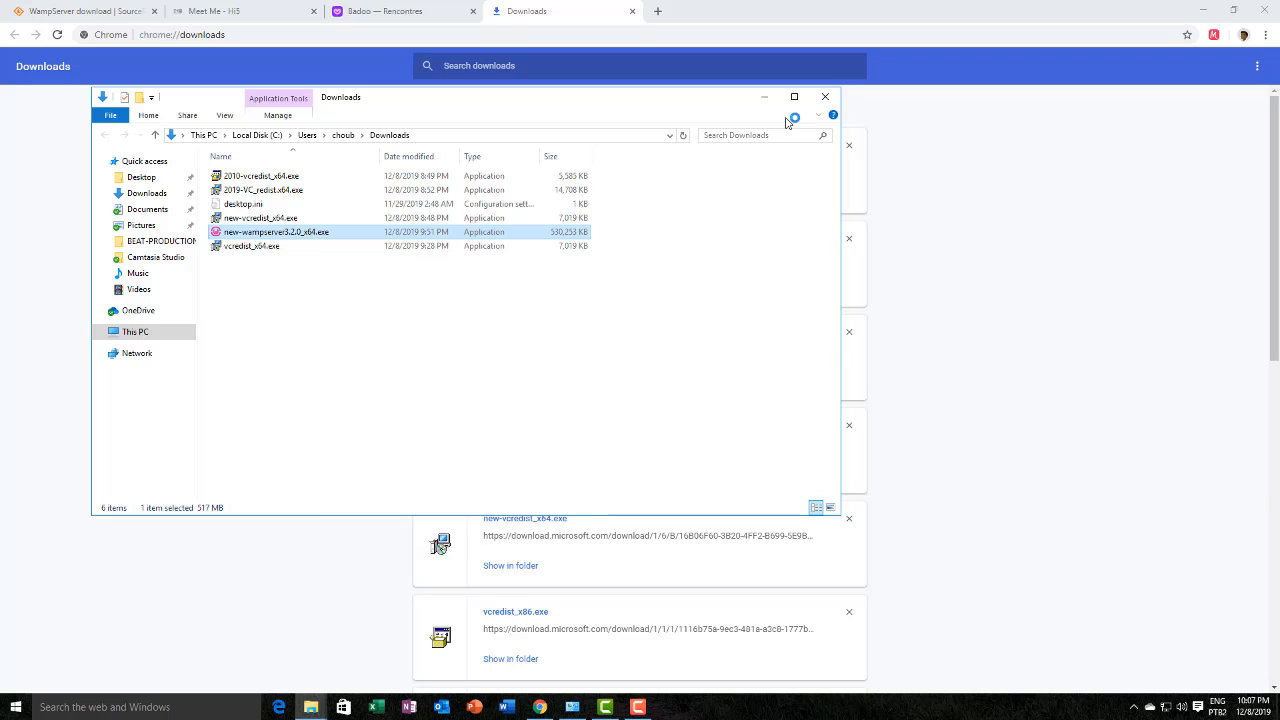
Step: Minimize the browser window and confirm English as the WampServer setup language
click(1203, 9)
click(805, 82)
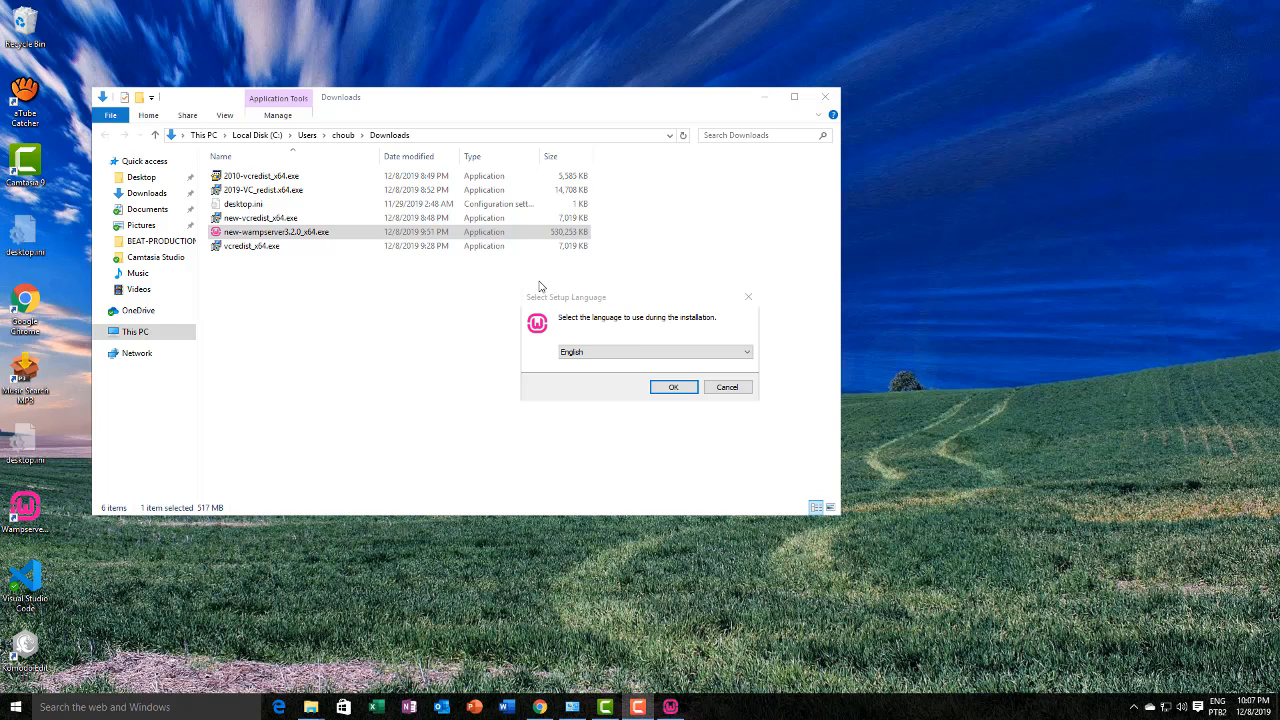
click(676, 388)
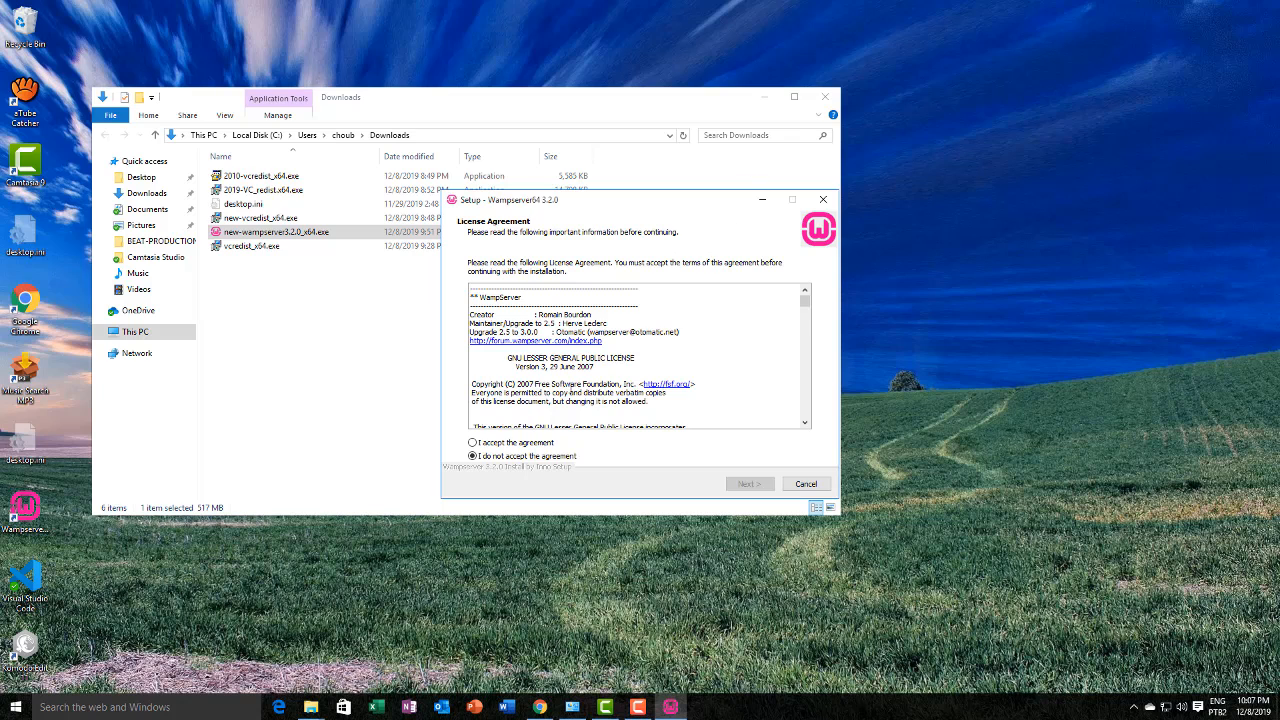
Step: Accept the license agreement and read through the installation information page before continuing to the destination choice
click(472, 442)
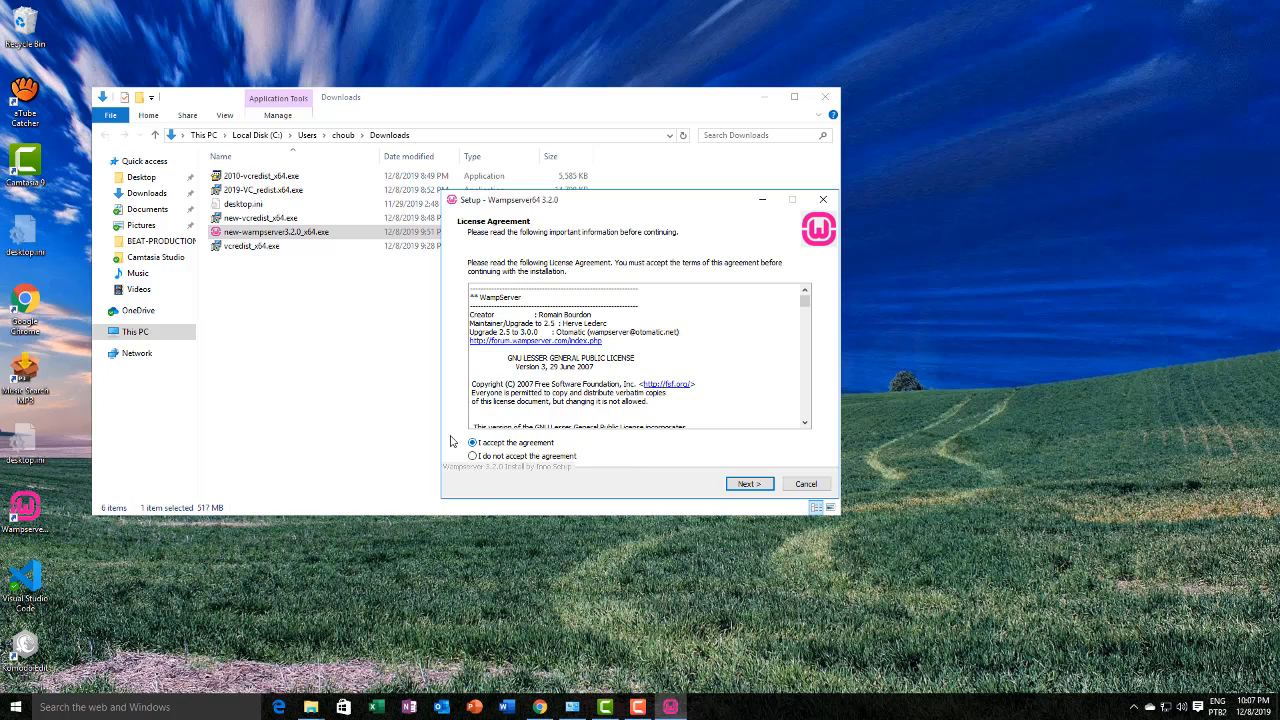
click(749, 484)
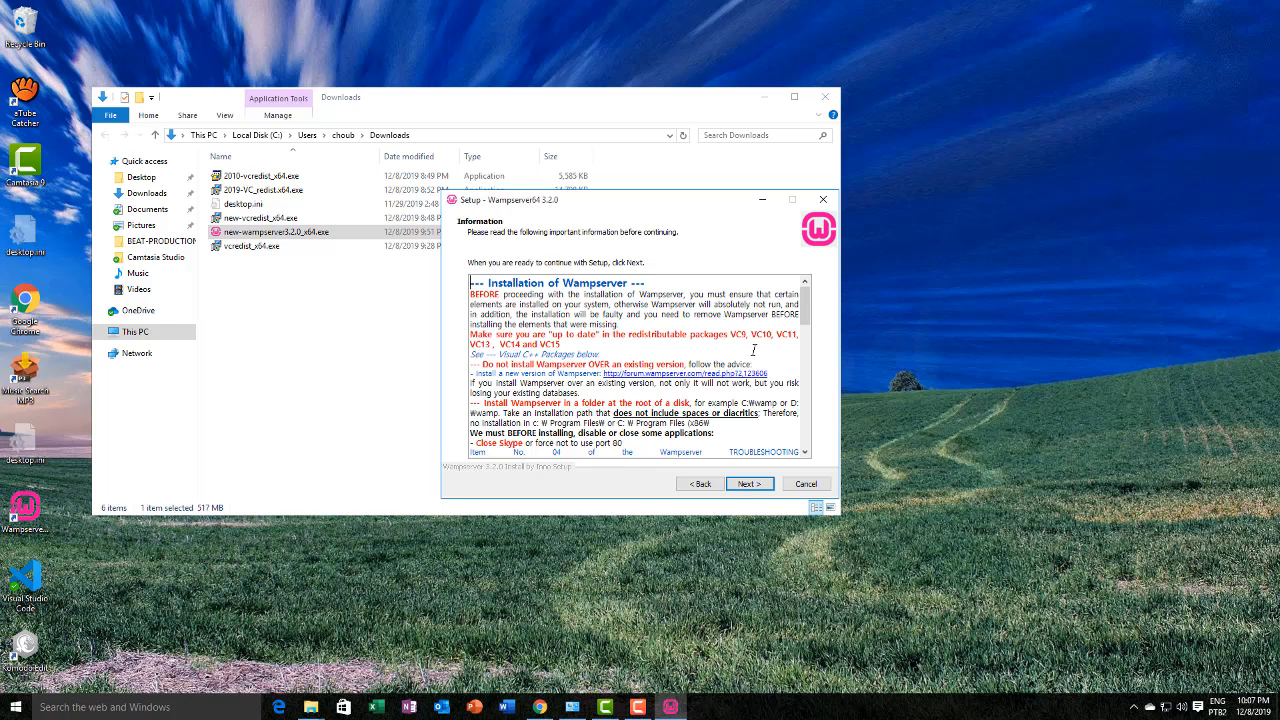
scroll(798, 310, down, 15)
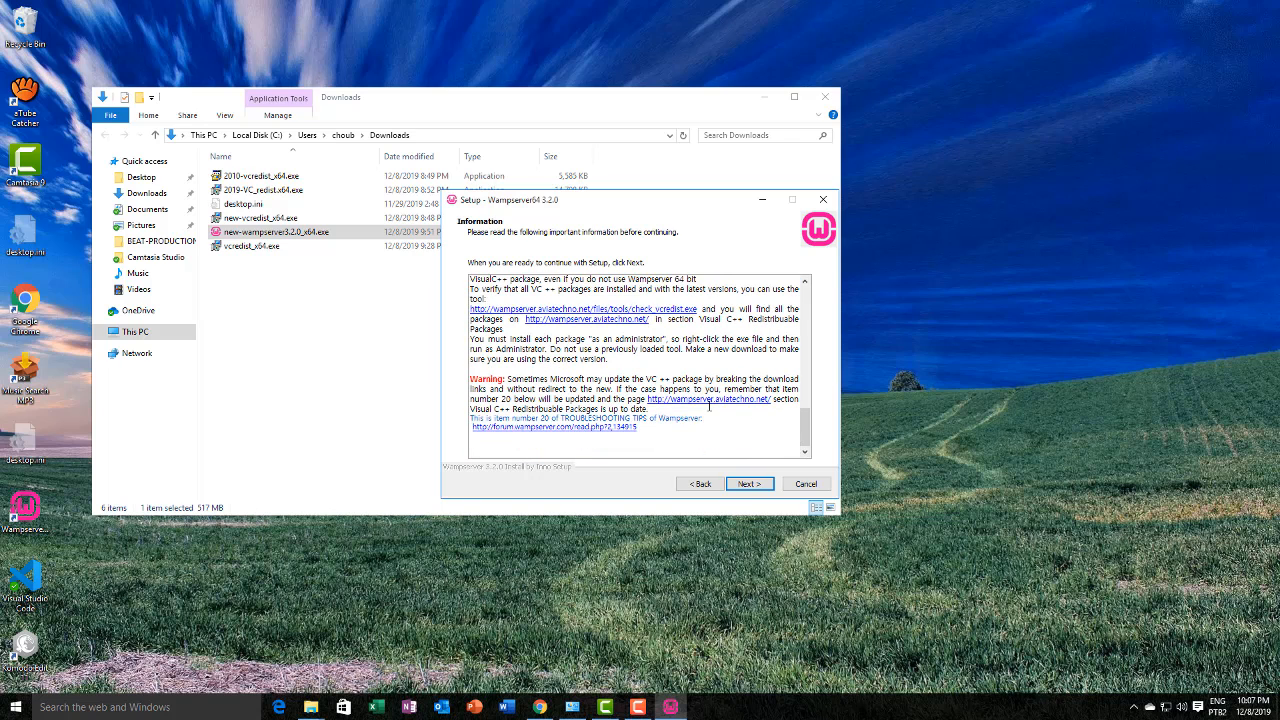
click(749, 484)
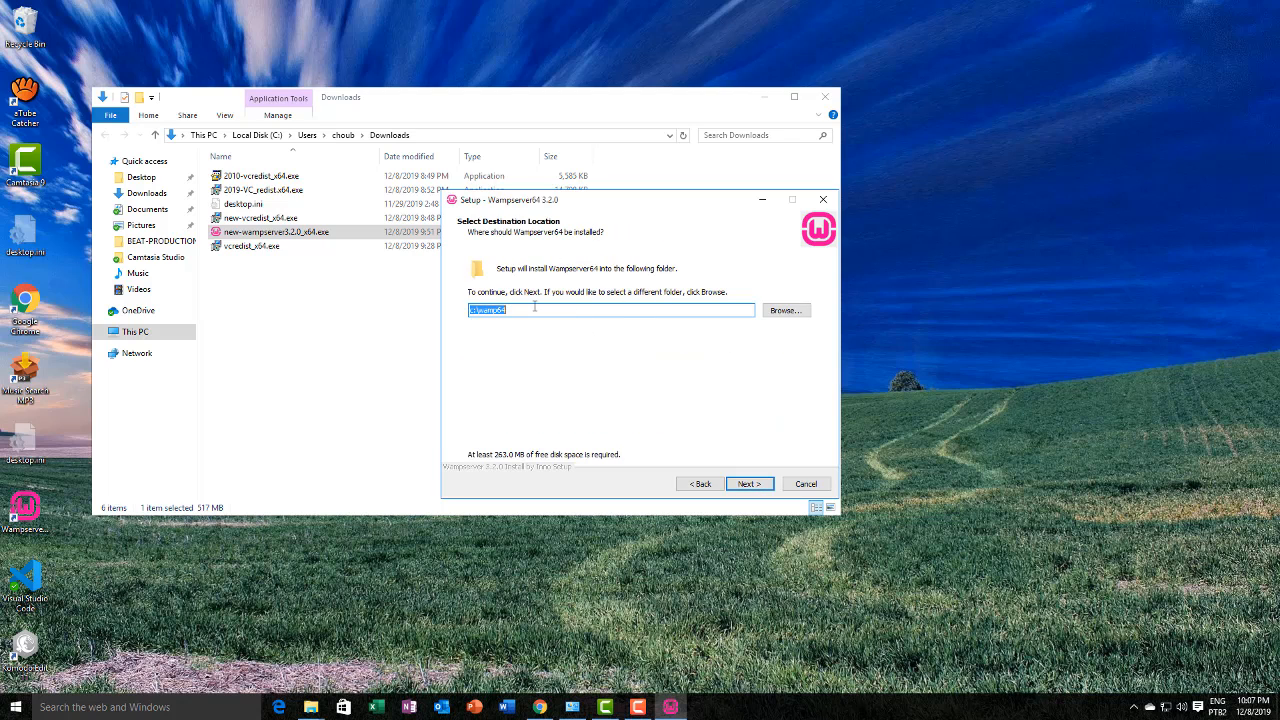
Step: Decline installing into the existing c:\wamp64 folder and set the destination folder to c:\wamp65
click(749, 484)
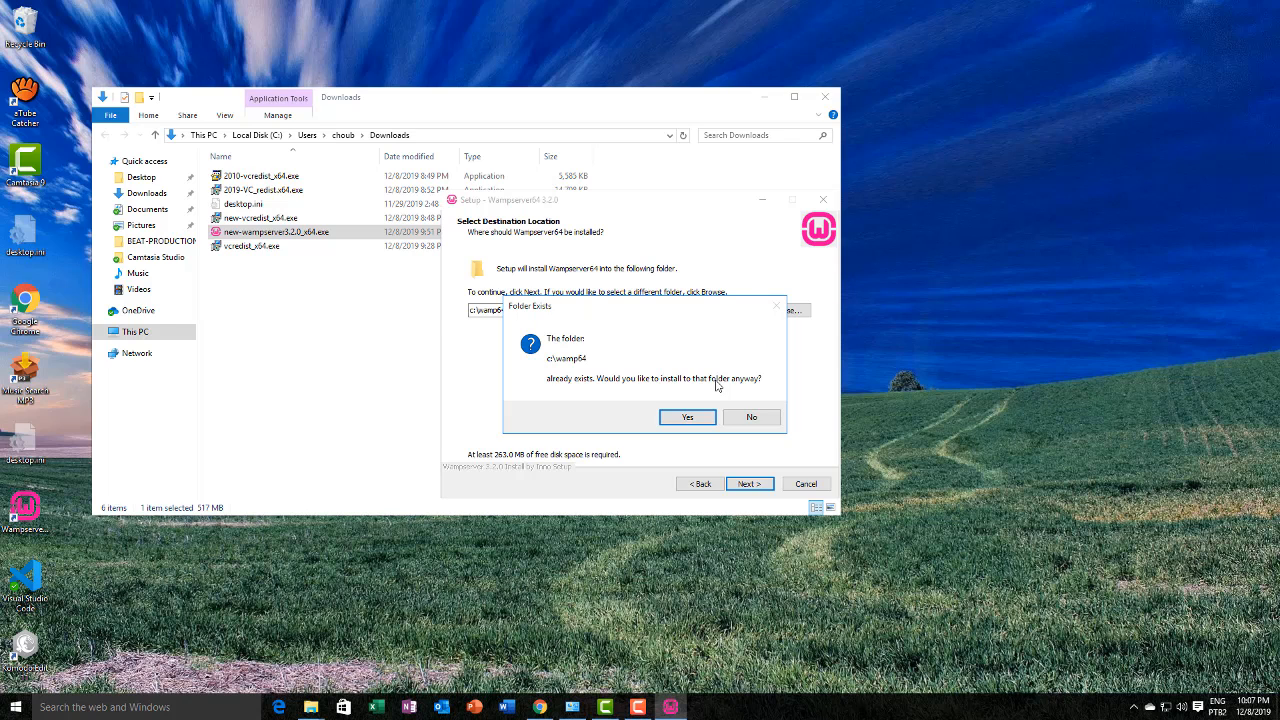
click(752, 420)
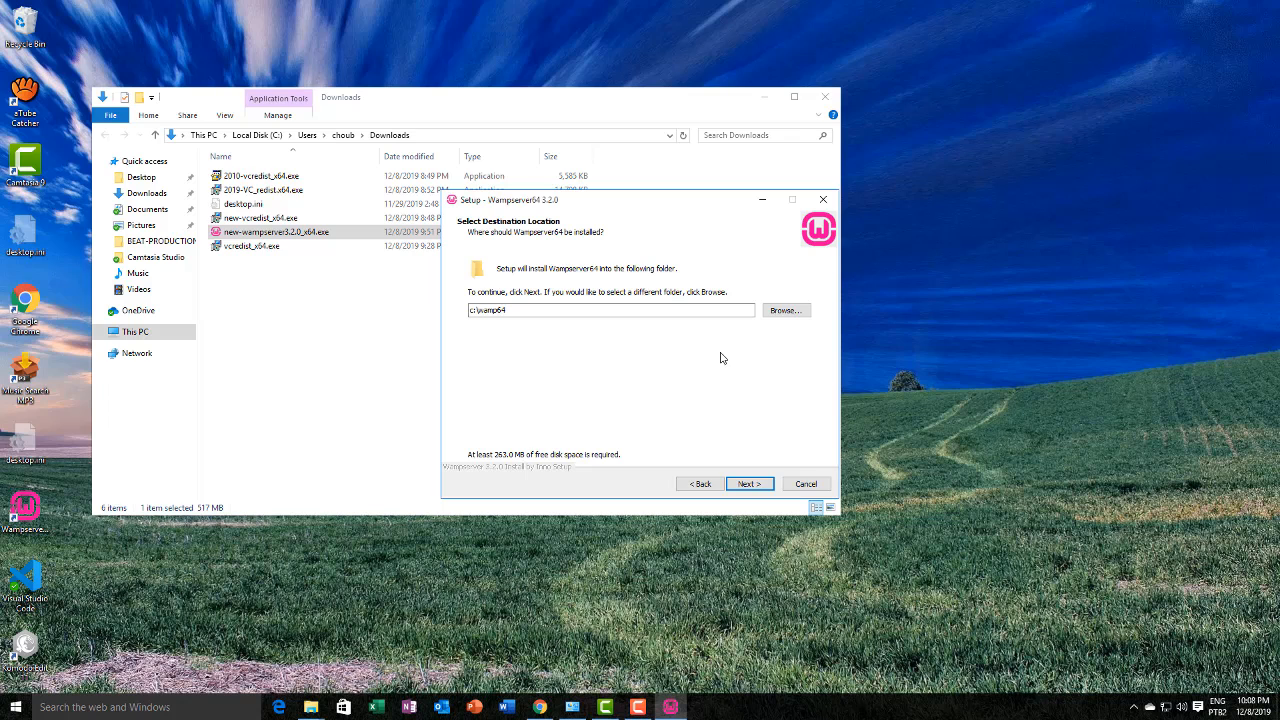
click(523, 309)
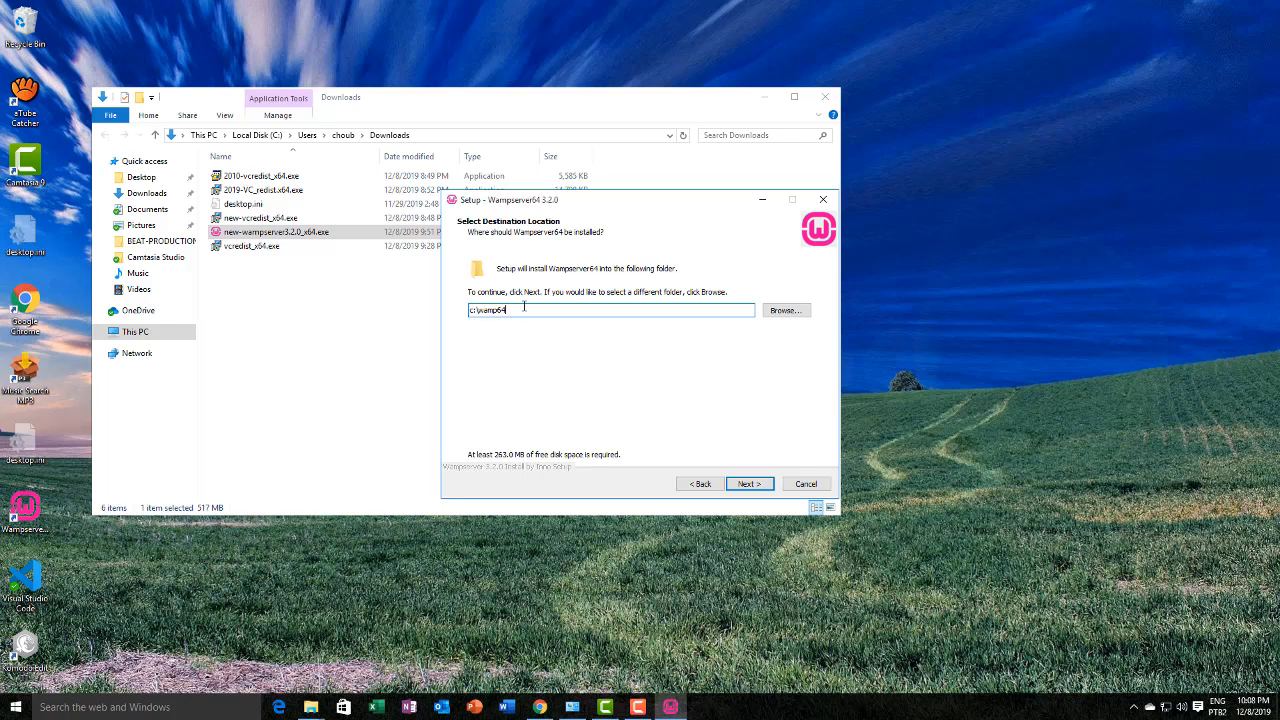
key(BackSpace)
text(5)
click(749, 484)
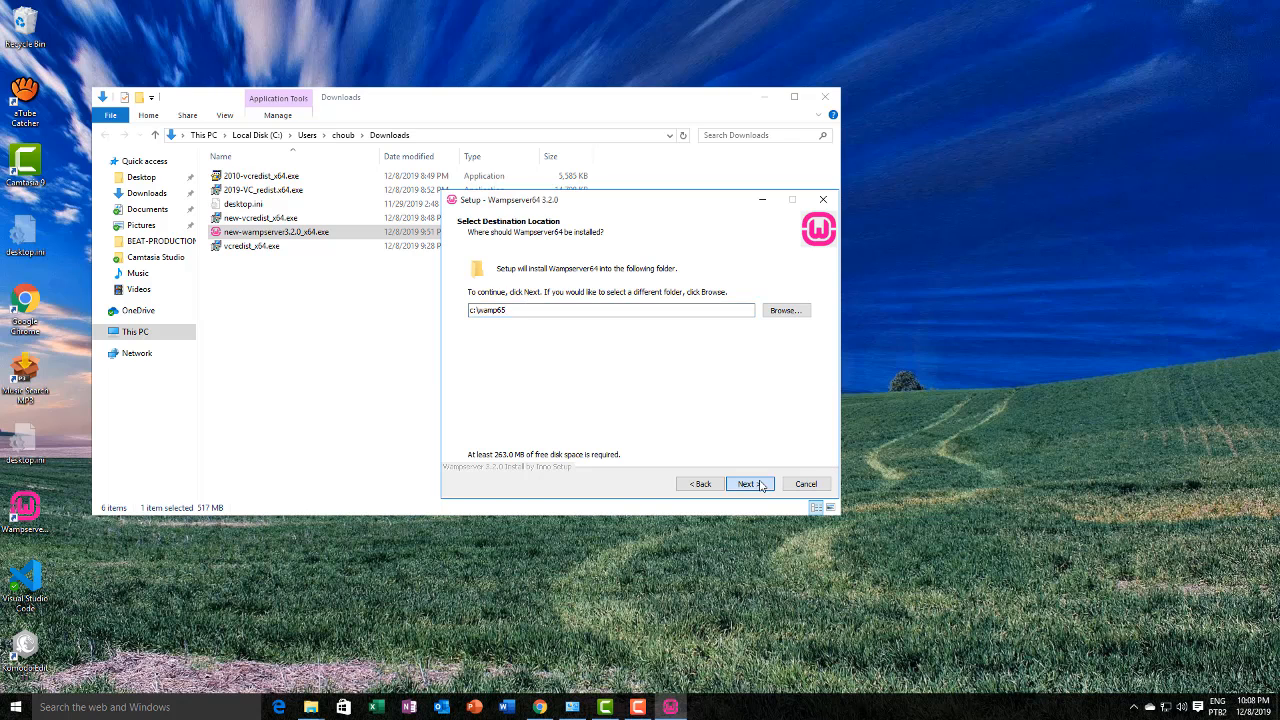
Step: Deselect the MySQL component and look through the PHP, MariaDB and application entries in the component list
scroll(590, 343, down, 3)
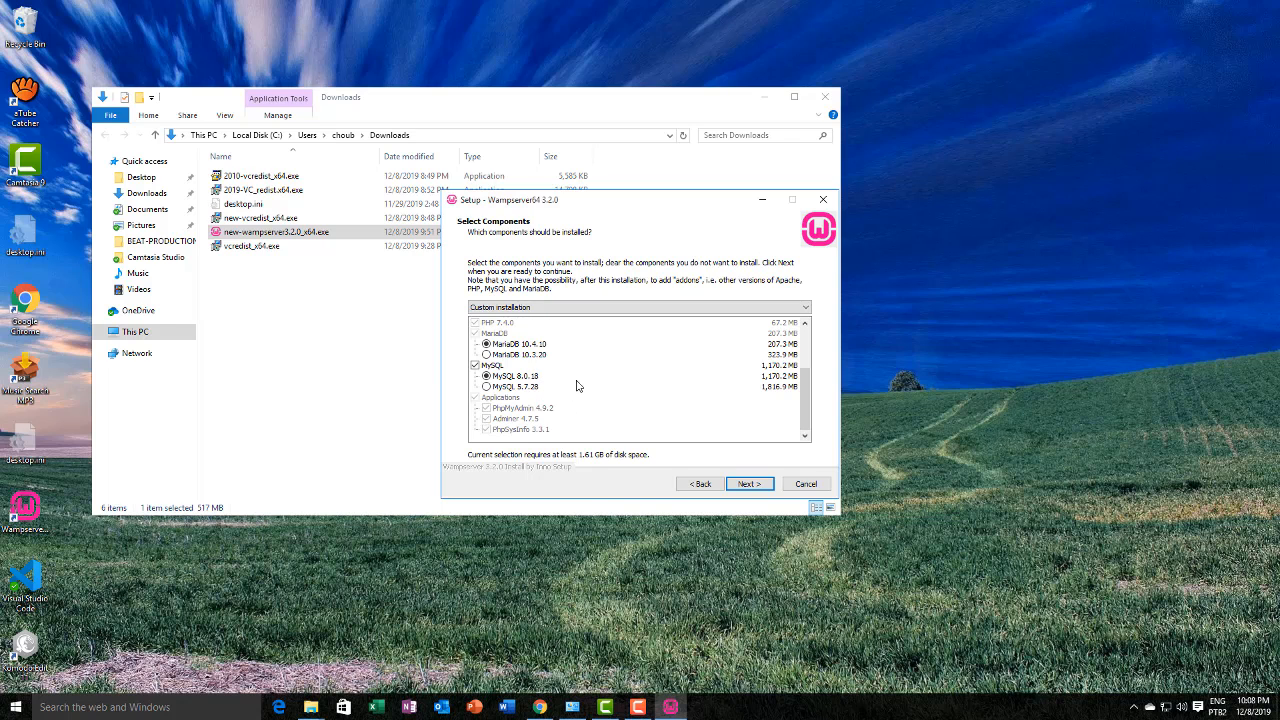
scroll(575, 375, up, 3)
scroll(575, 373, down, 3)
click(475, 365)
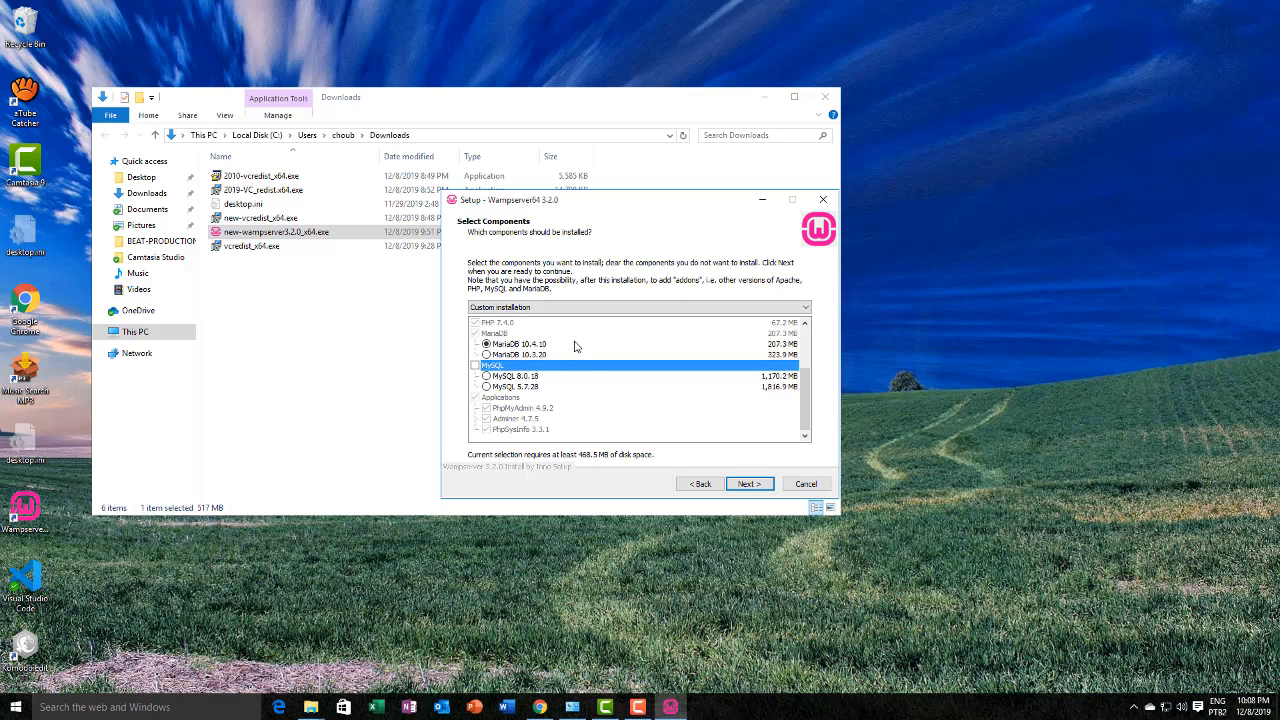
scroll(590, 380, up, 1)
scroll(594, 389, up, 2)
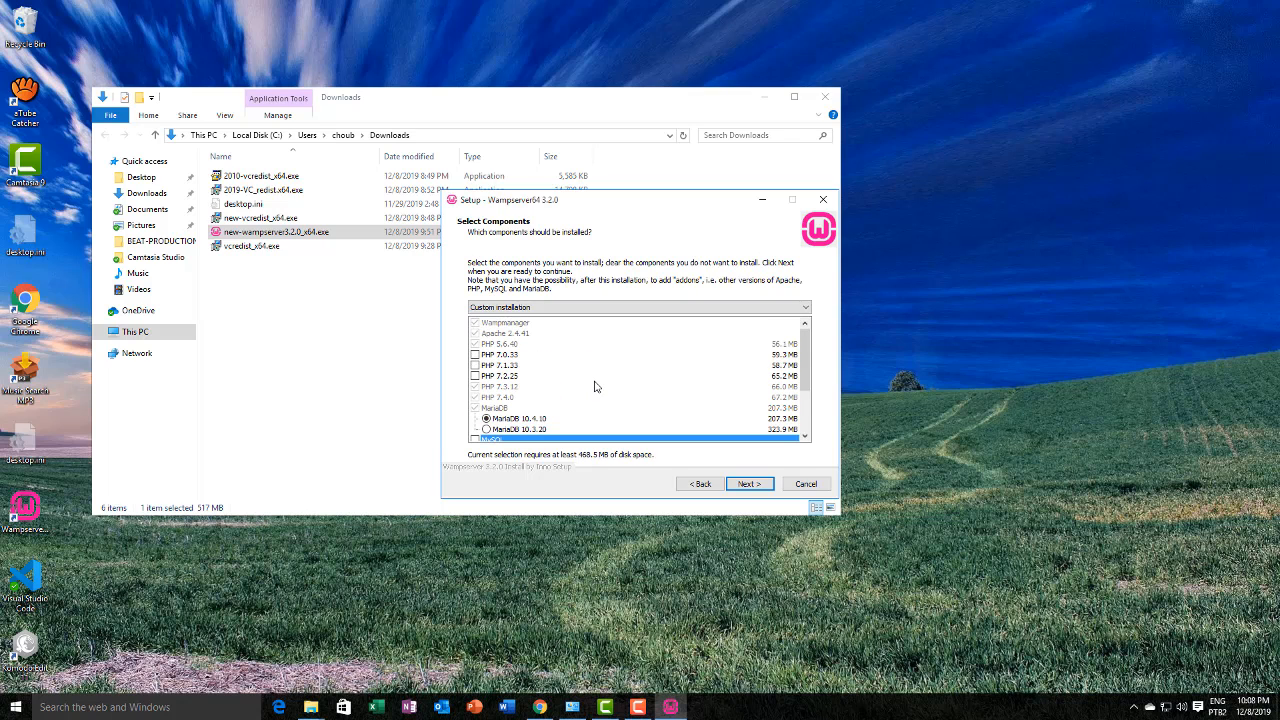
scroll(603, 347, down, 1)
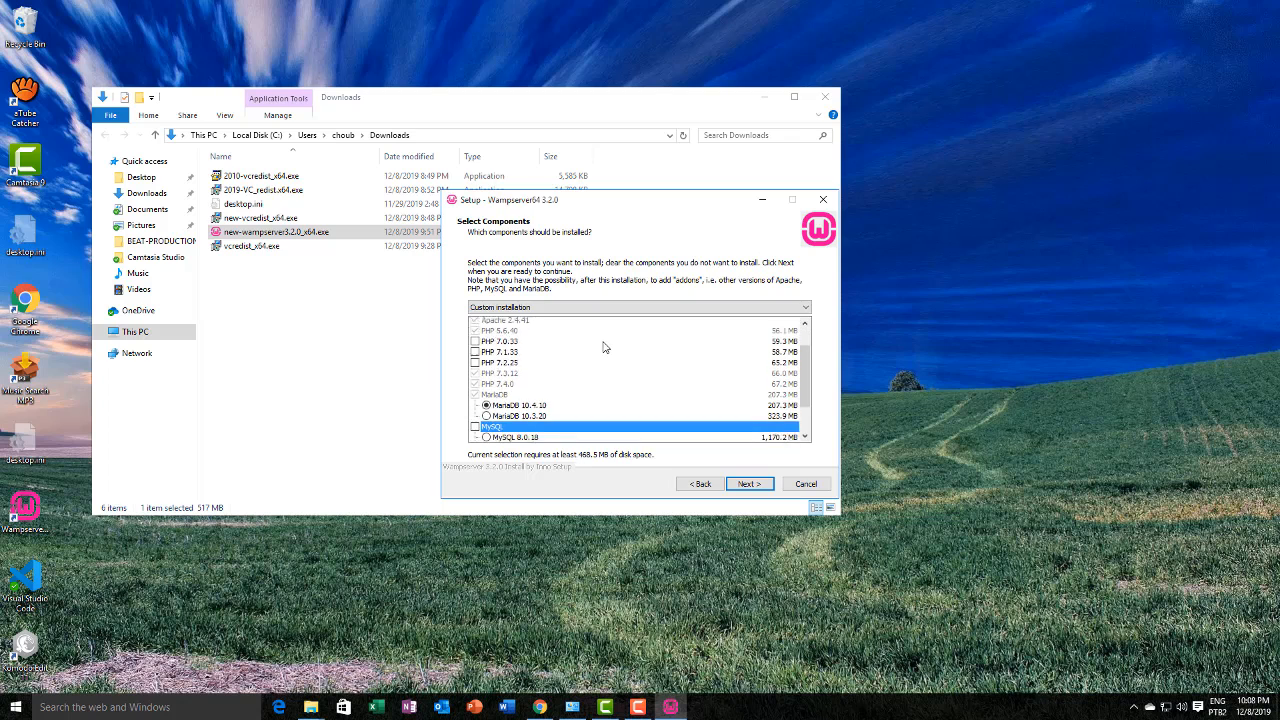
scroll(603, 347, down, 2)
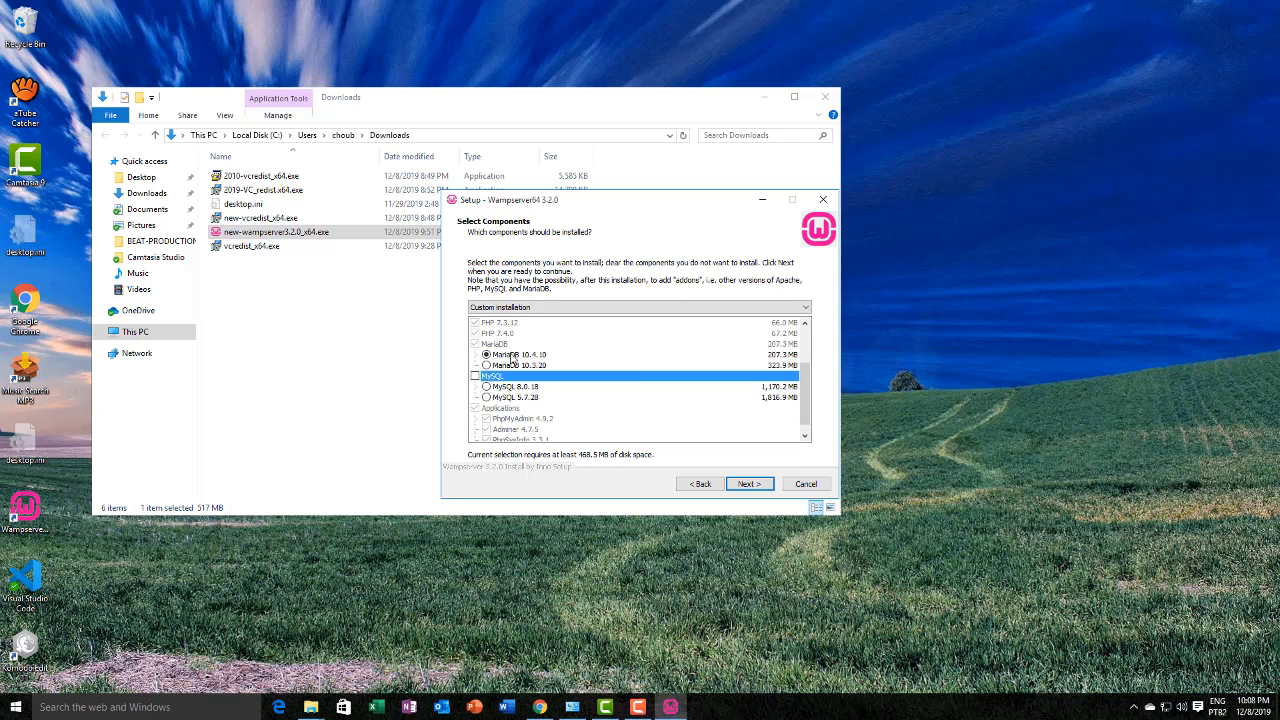
scroll(500, 378, down, 1)
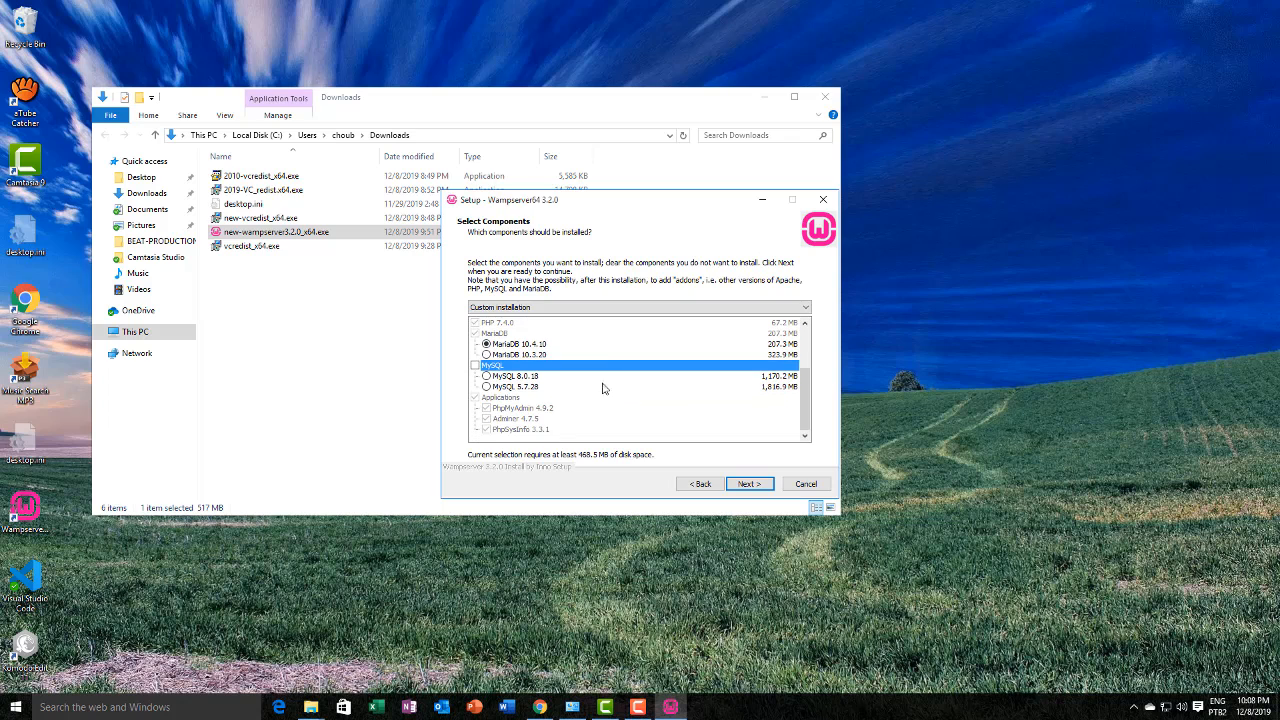
Step: Select the MySQL component again with MySQL 8.0.18 and continue to the installation summary
click(476, 366)
scroll(541, 383, up, 2)
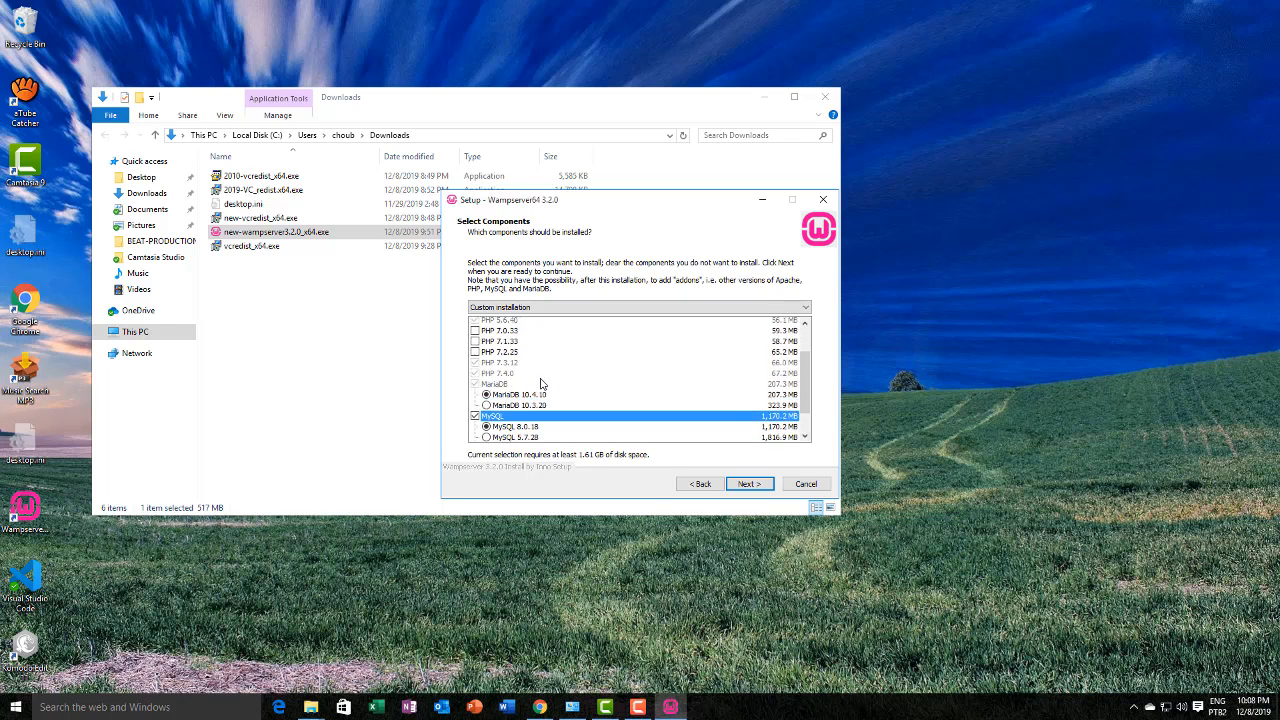
scroll(542, 384, down, 2)
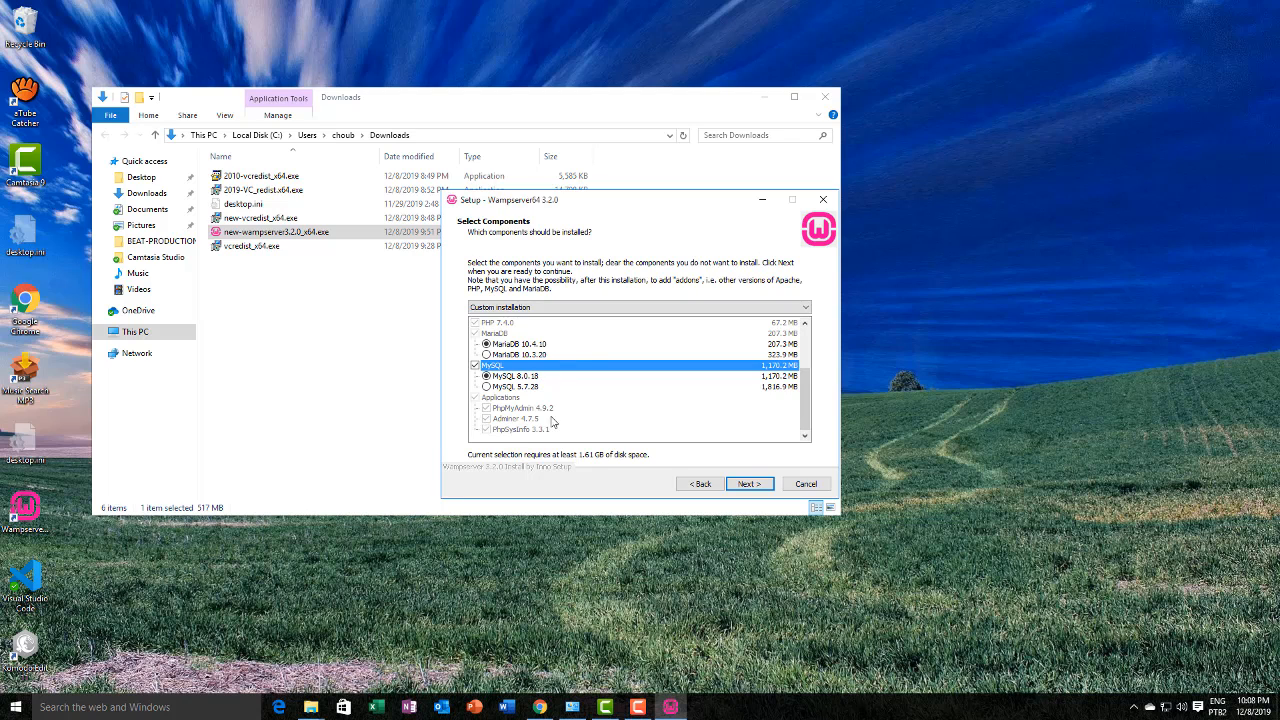
click(747, 484)
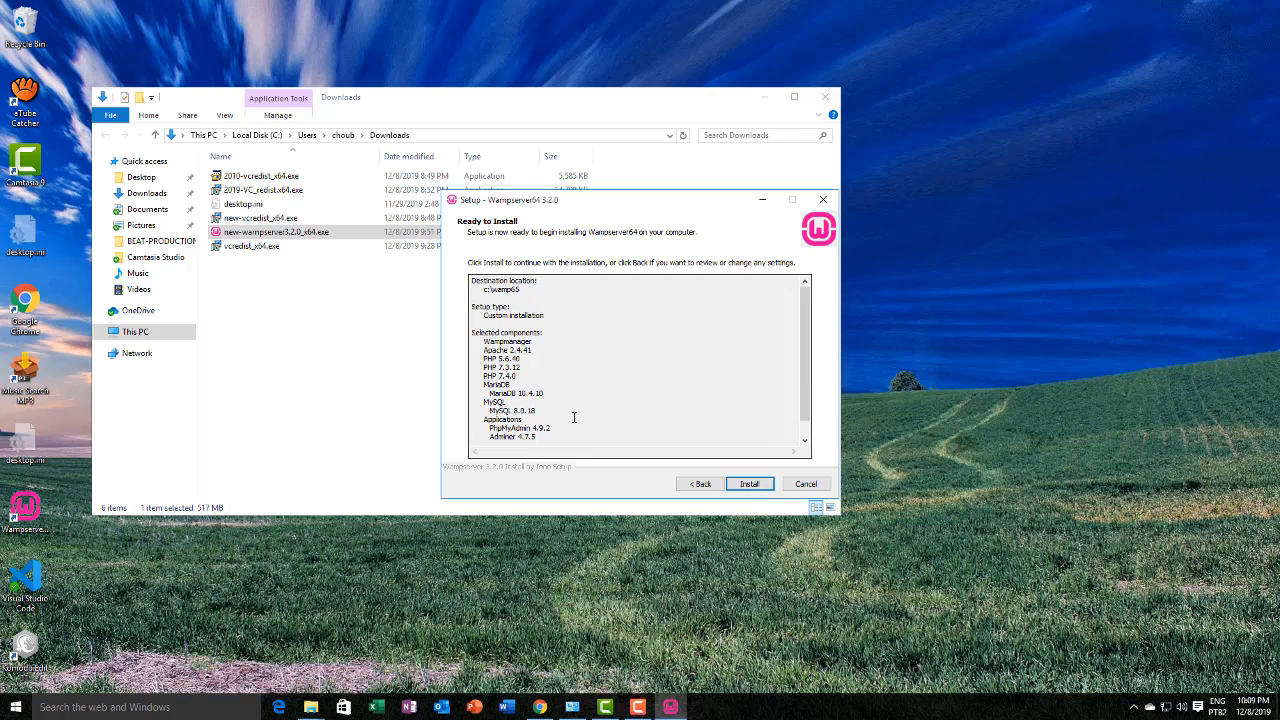
Step: Check MySQL in the installation summary, go back to toggle that component off and on, and return to the summary
drag(486, 282, 574, 437)
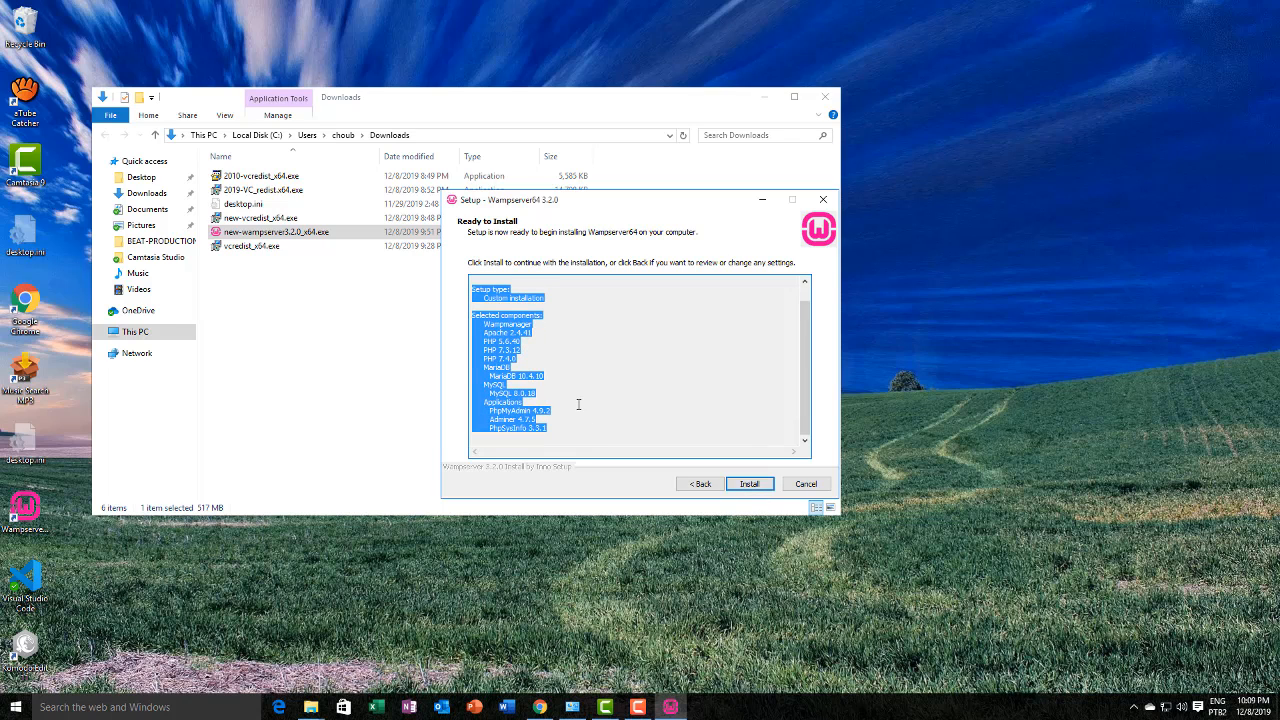
click(580, 401)
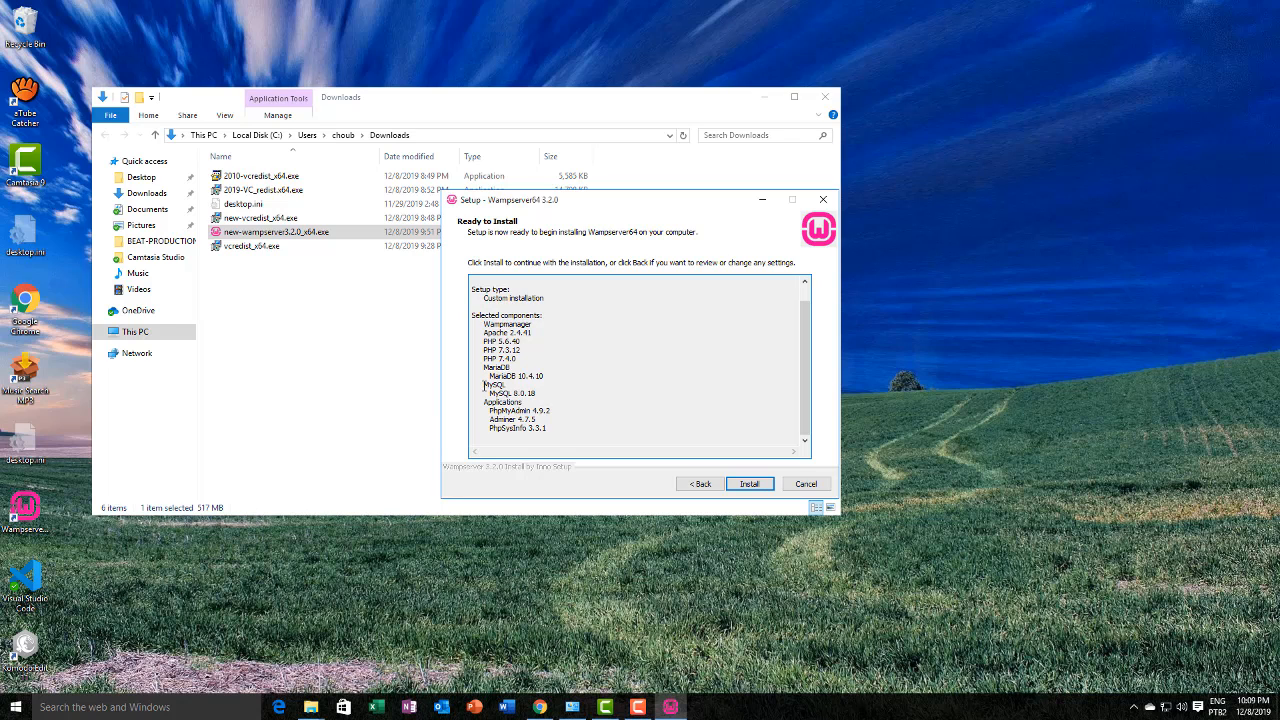
drag(484, 385, 541, 395)
click(699, 484)
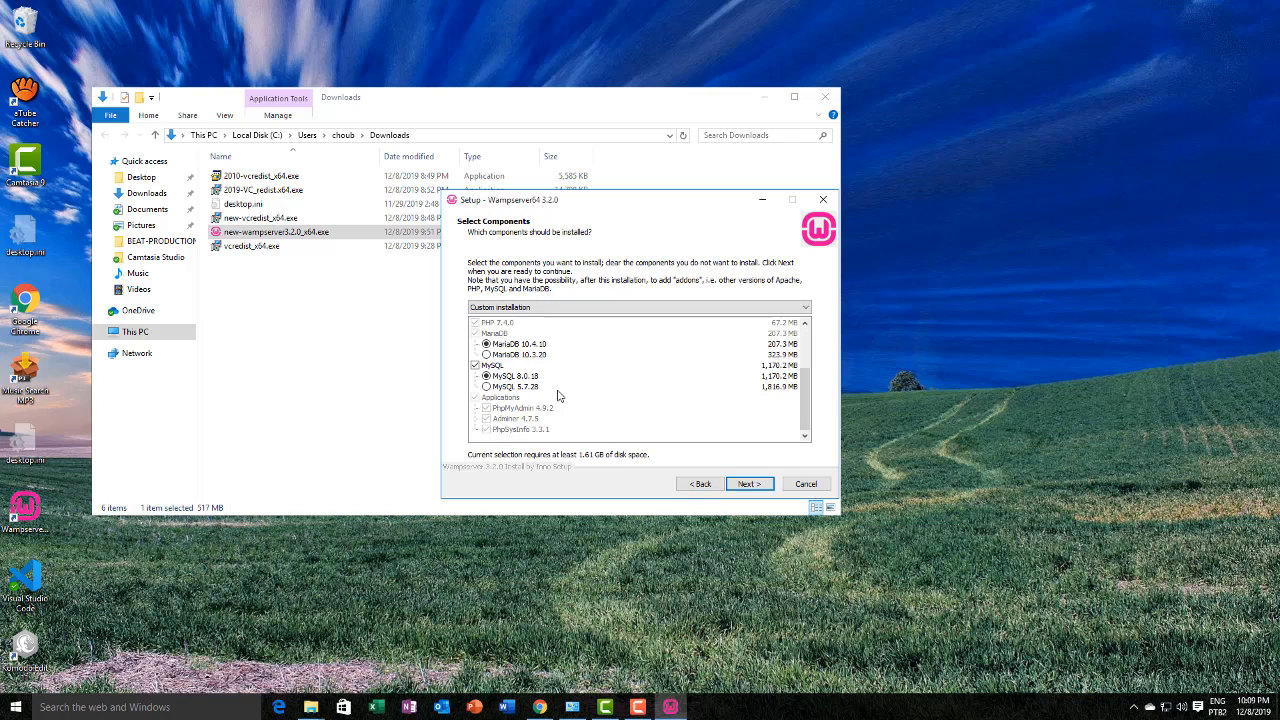
click(475, 366)
click(475, 366)
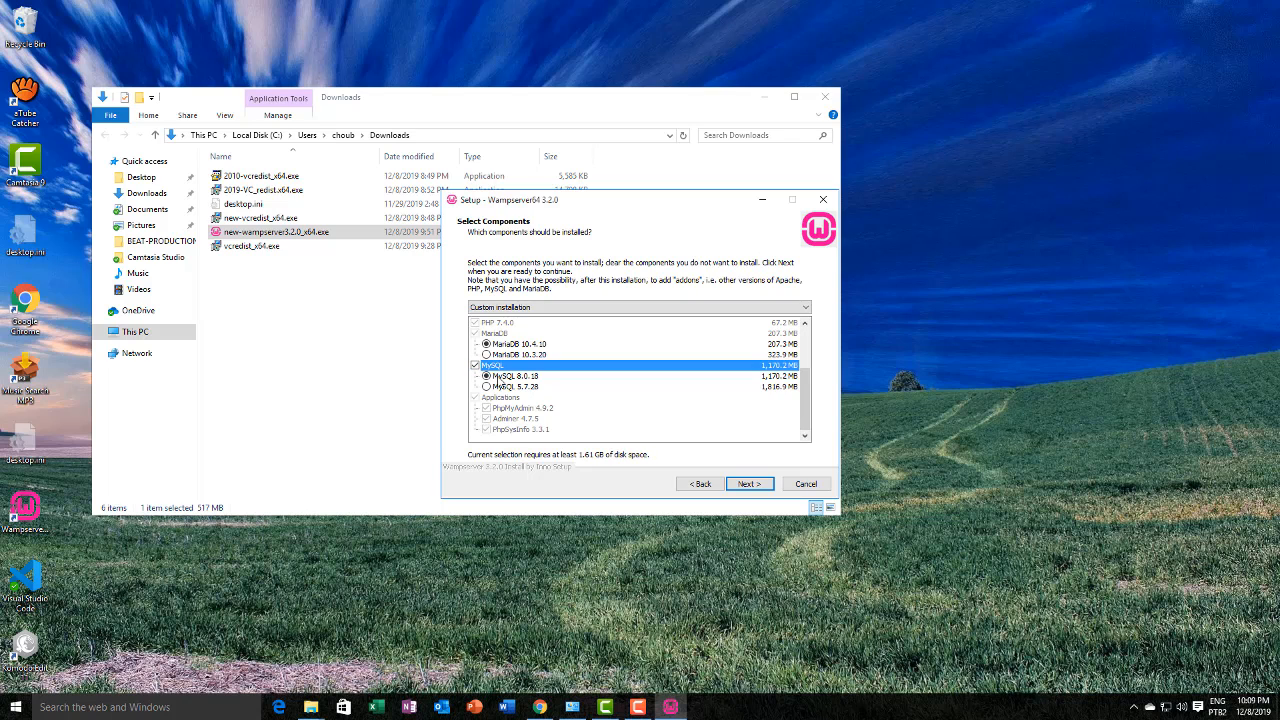
click(745, 483)
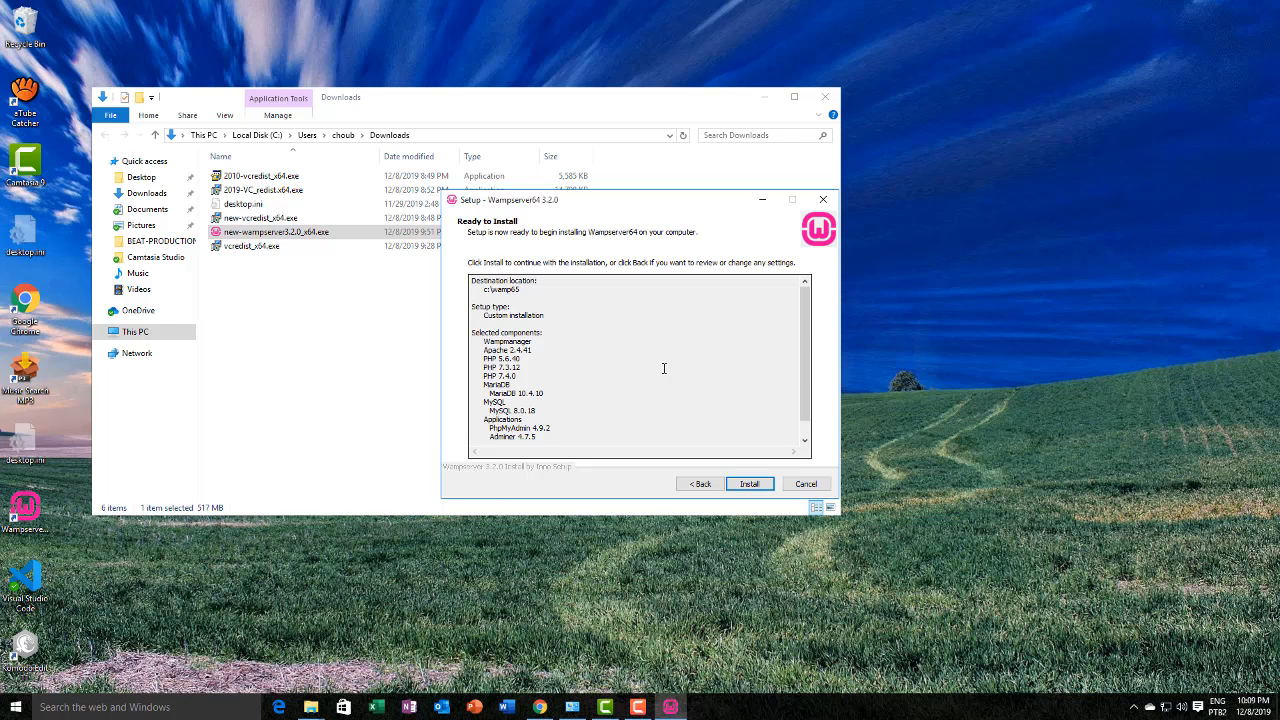
Step: Review the destination and selected components in the summary, and exit the setup without installing
drag(474, 281, 552, 429)
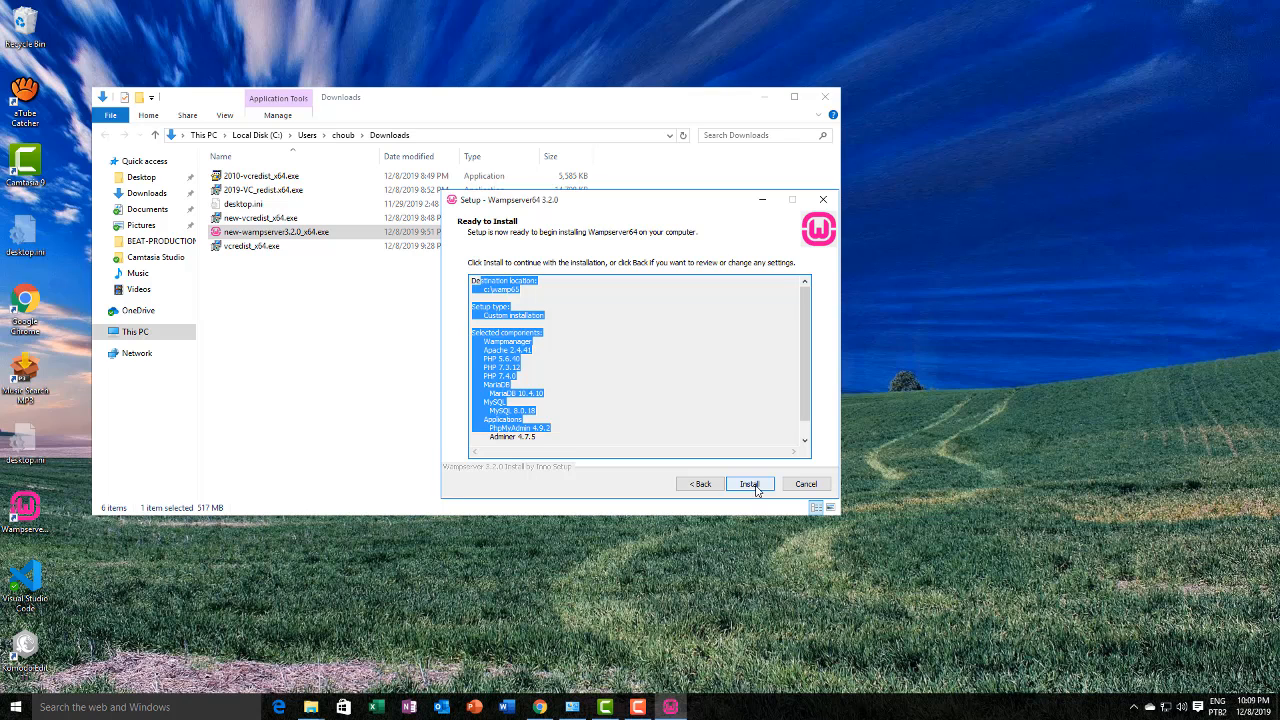
click(808, 488)
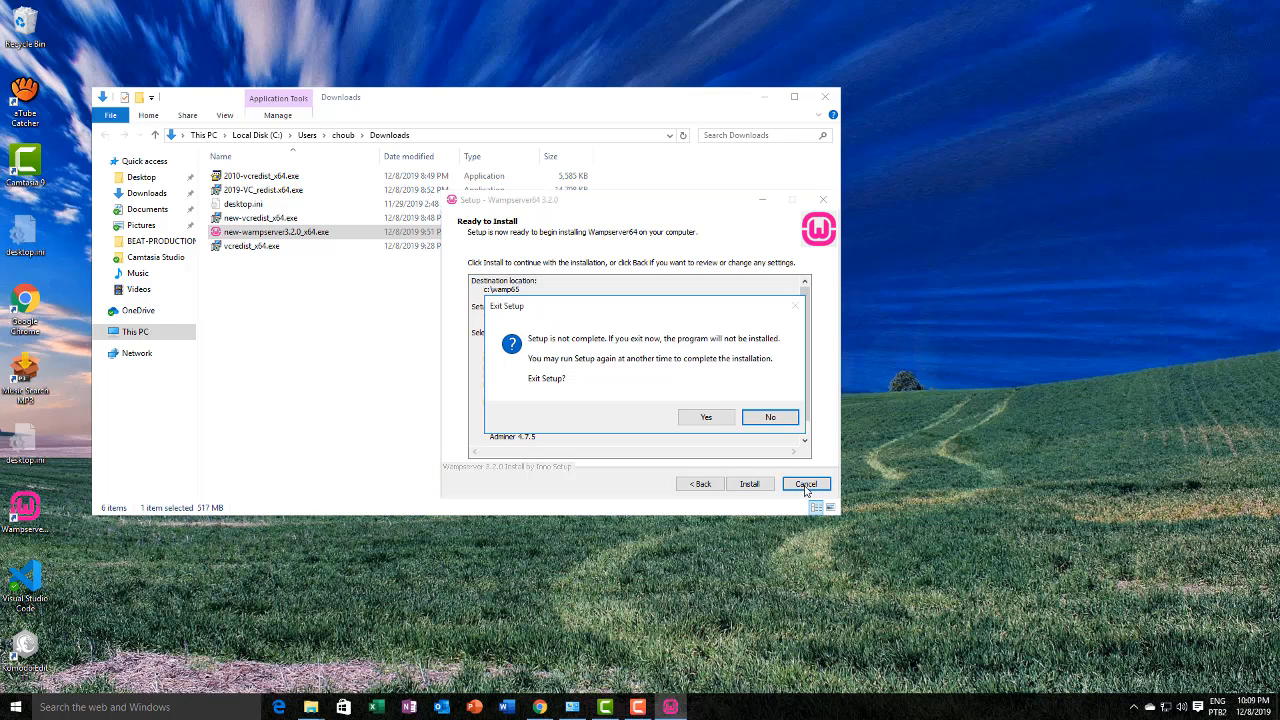
click(700, 414)
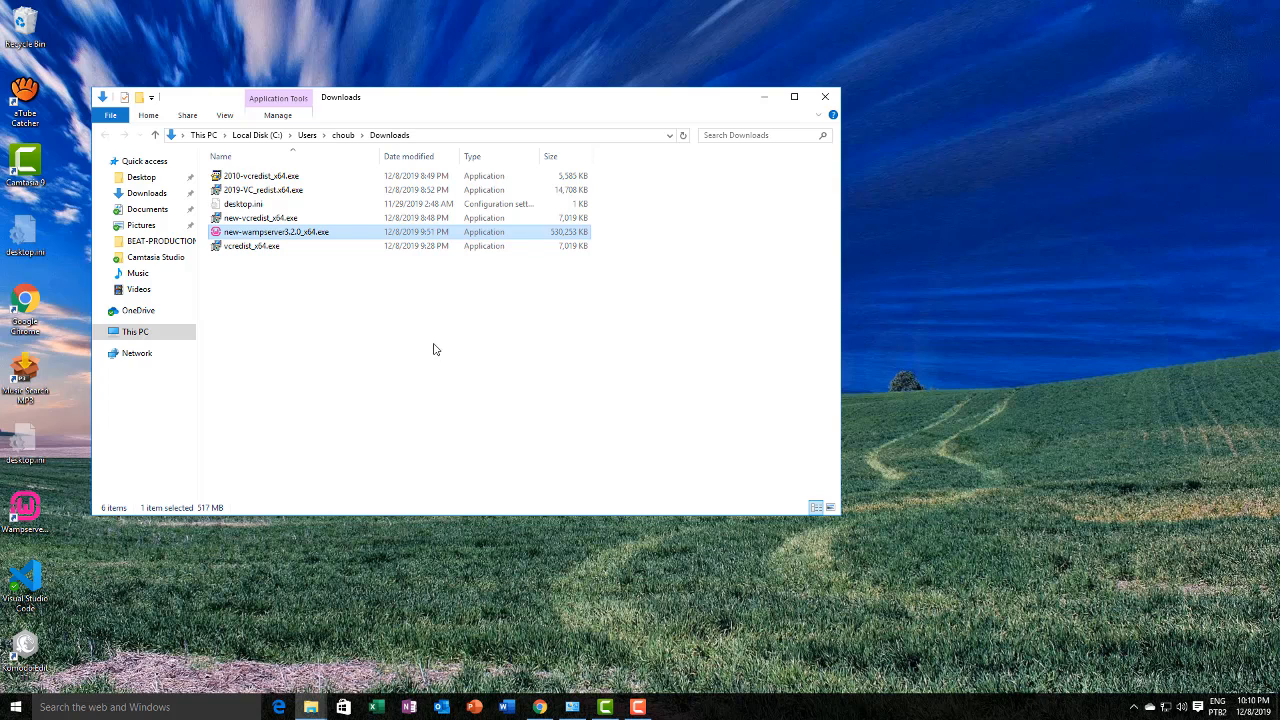
Step: Browse from the Downloads folder up to This PC and open the root of Local Disk (C:)
click(257, 136)
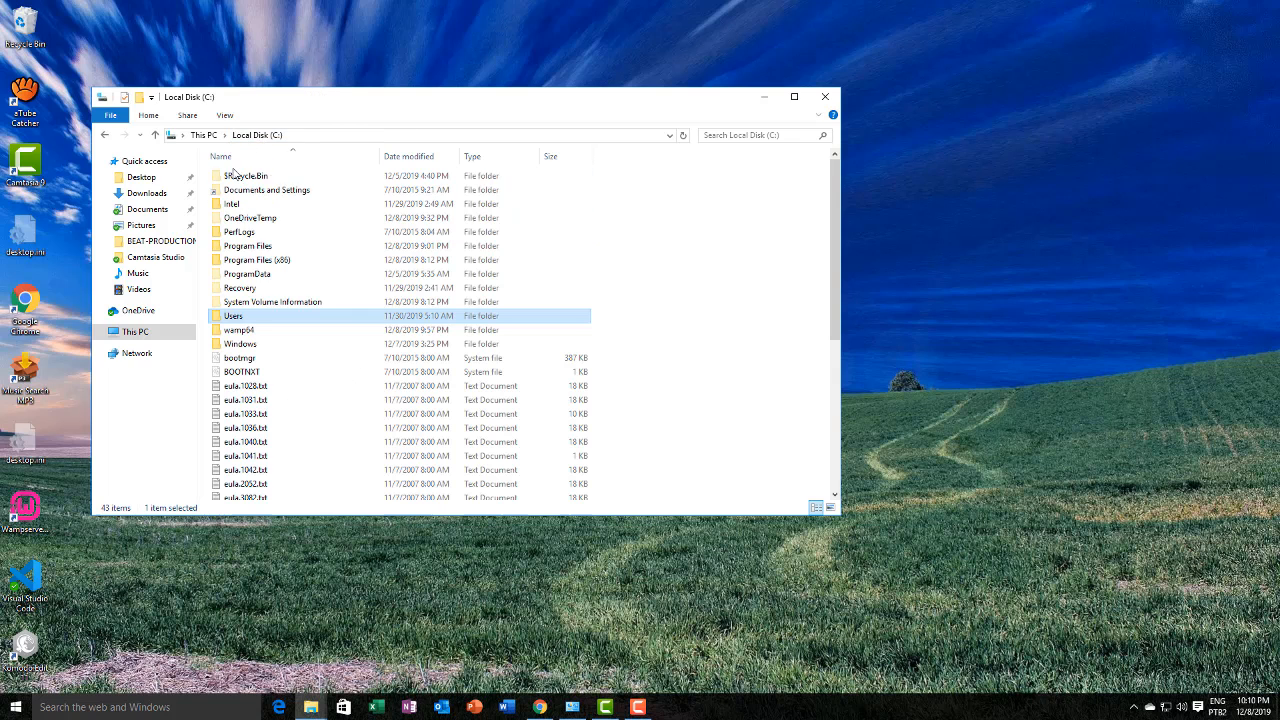
click(194, 134)
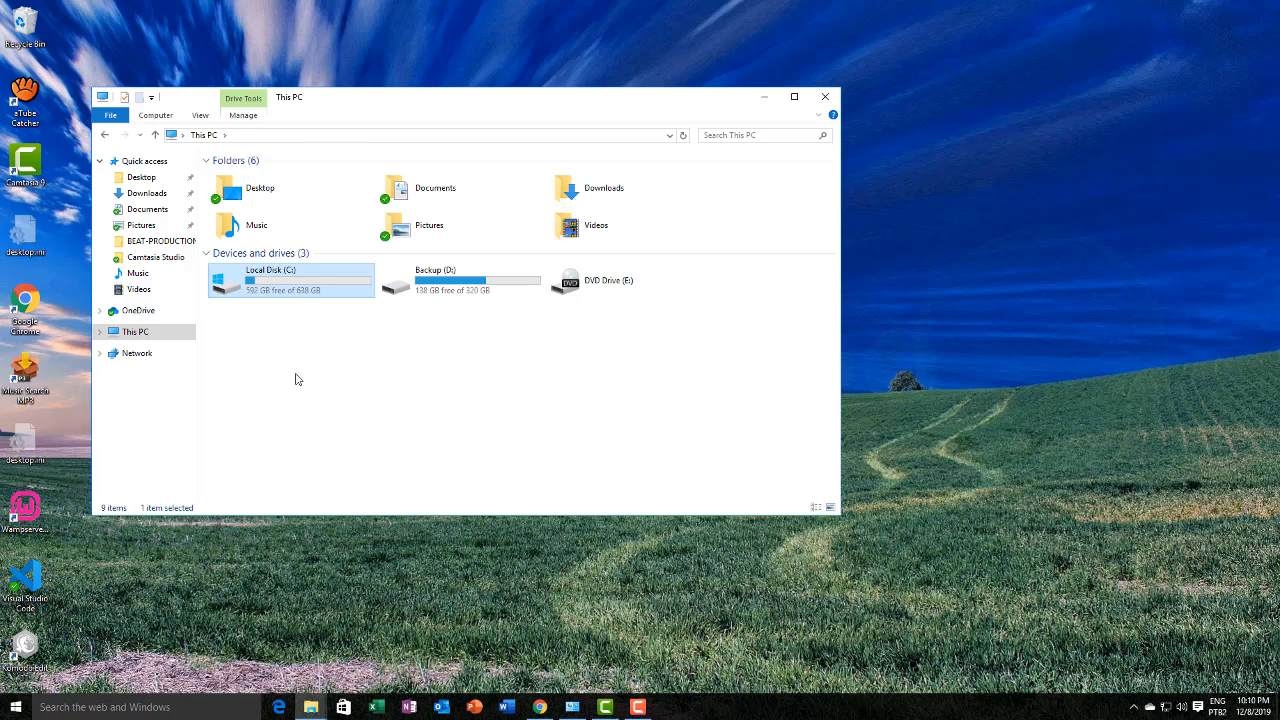
double_click(308, 287)
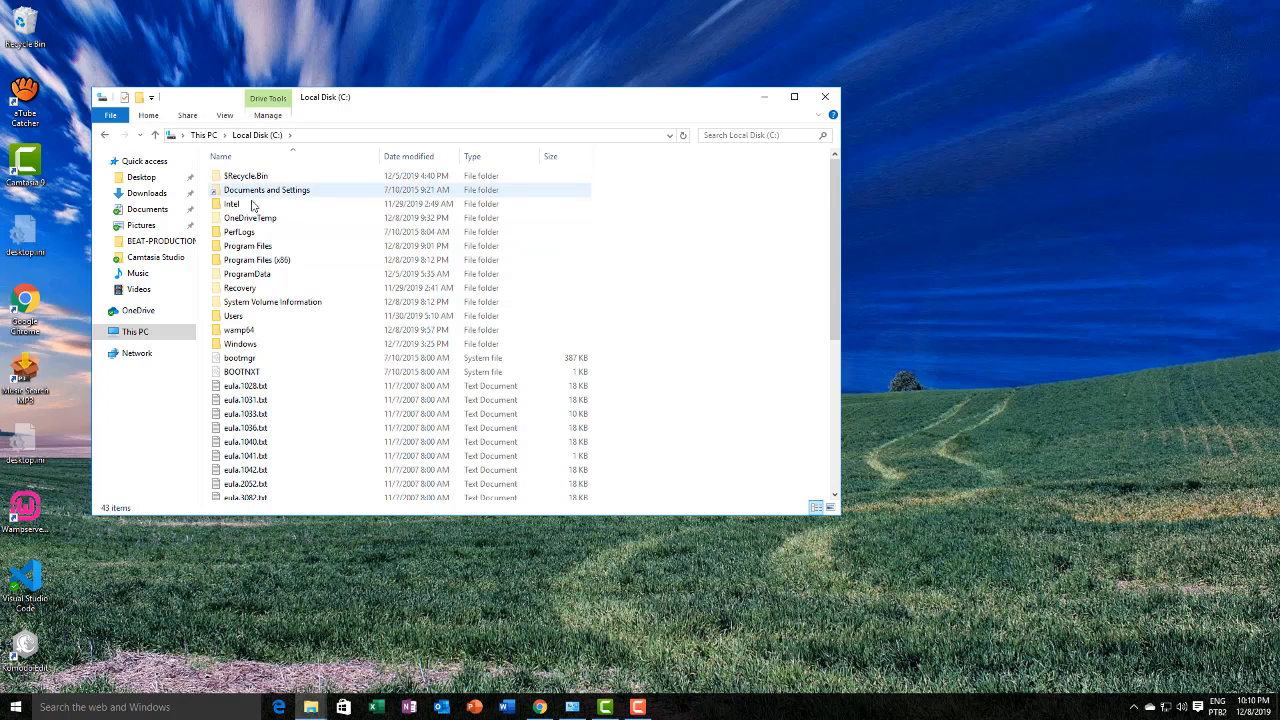
Step: Browse through Users and the user's profile folder to AppData\Local and open its Publishers folder
double_click(258, 316)
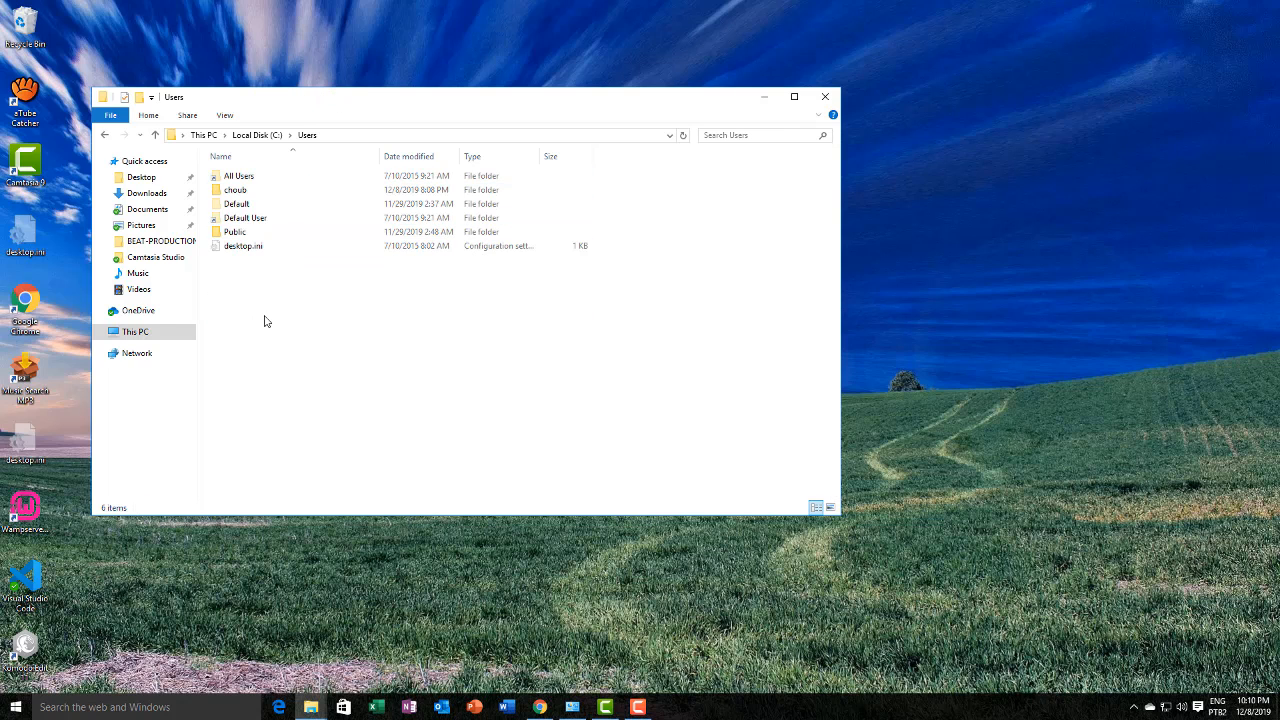
double_click(265, 195)
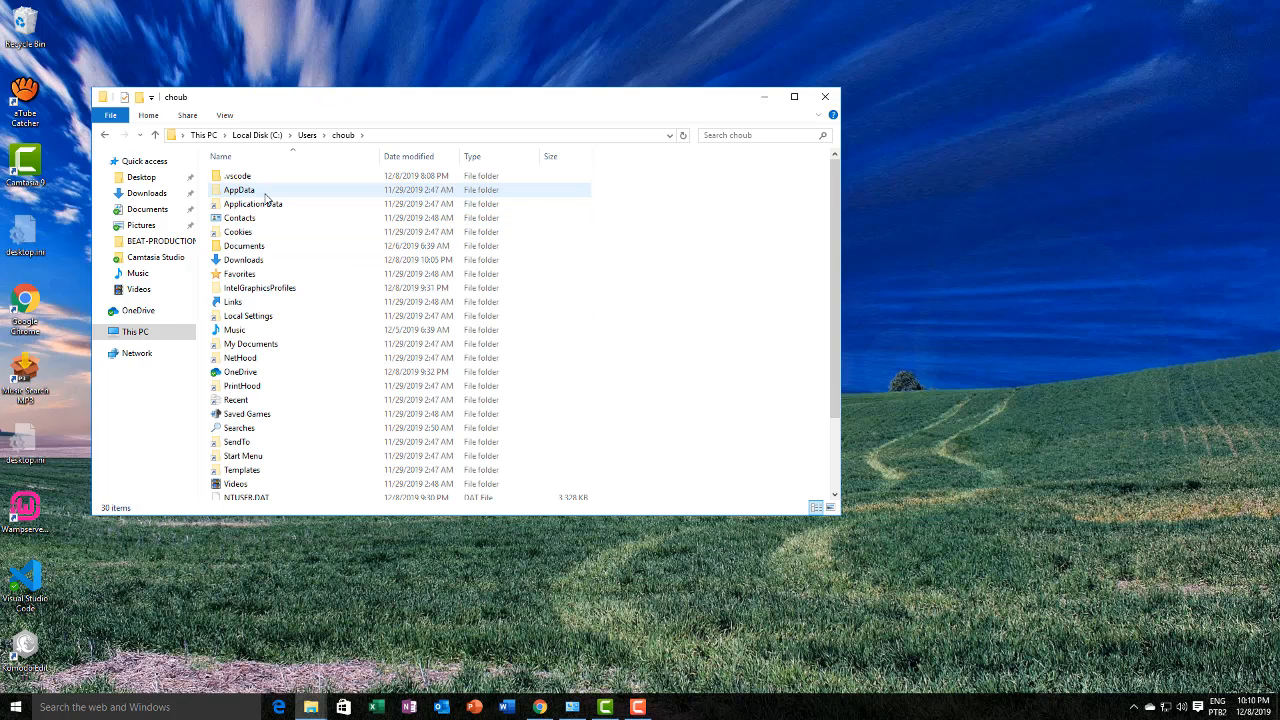
double_click(260, 192)
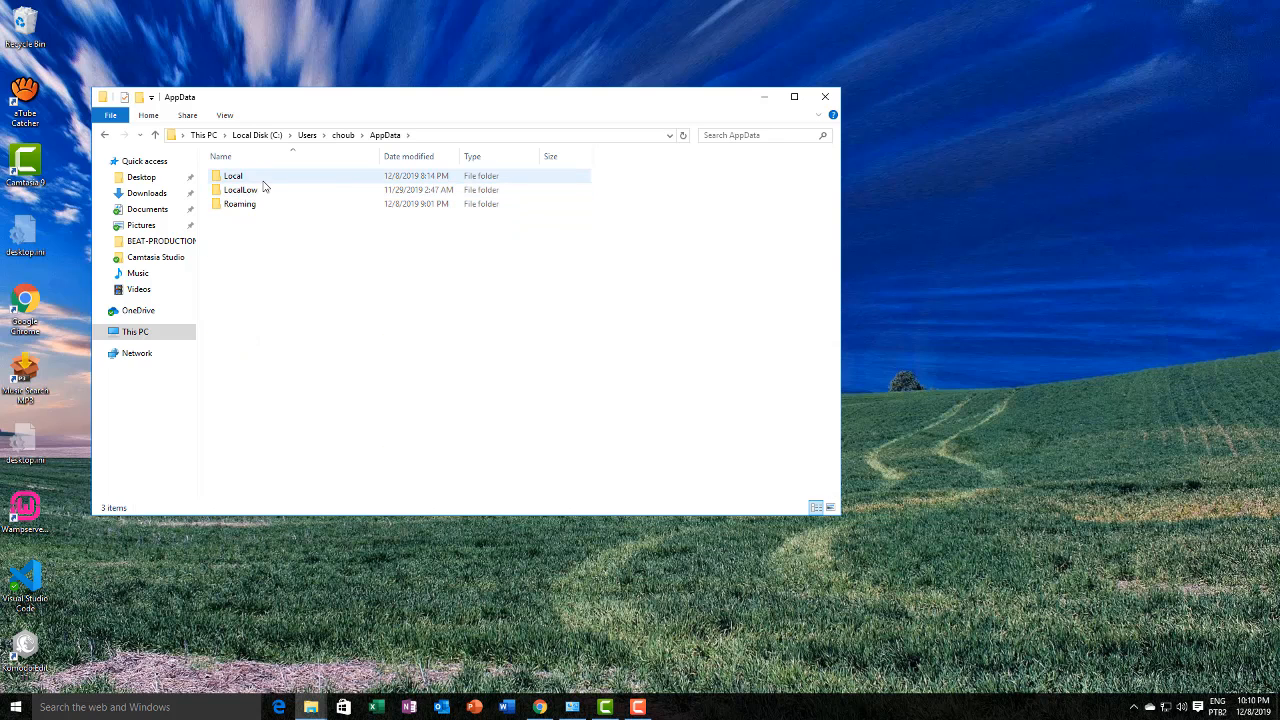
double_click(264, 180)
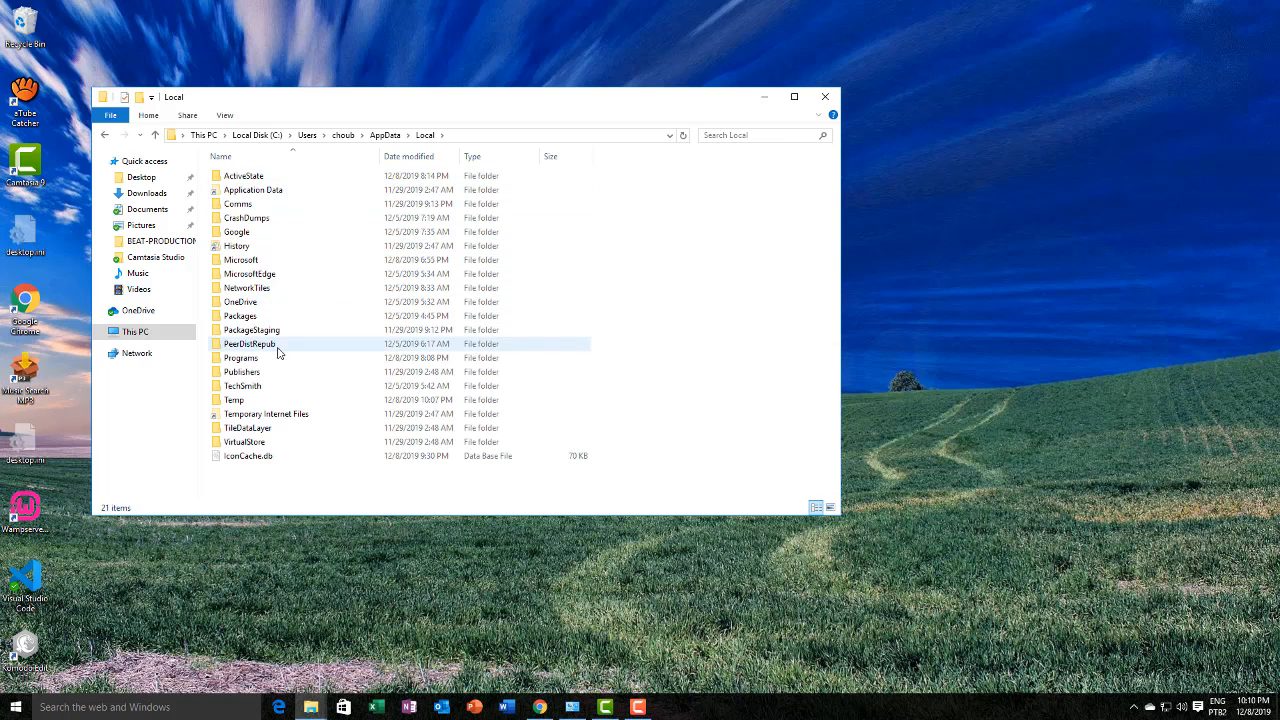
double_click(266, 371)
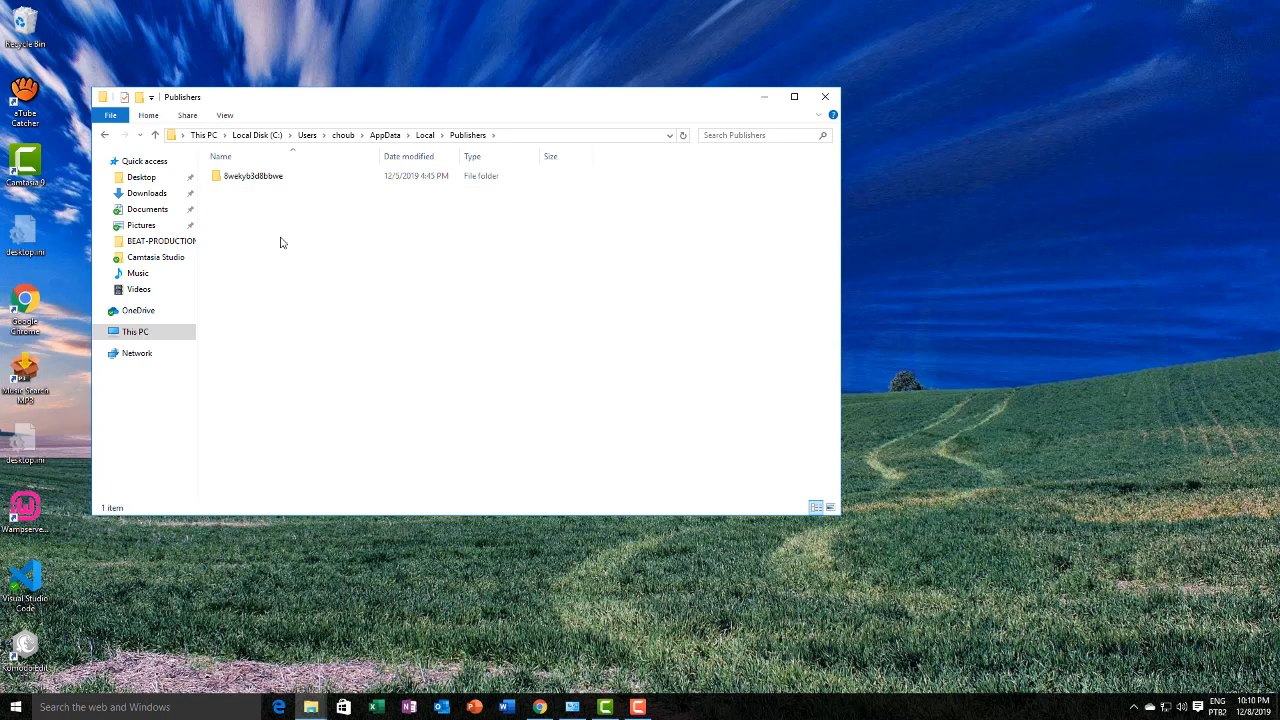
Step: Open the Microsoft VS Code folder under AppData\Local\Programs, locate Code.exe, and close the File Explorer window
click(105, 135)
double_click(262, 357)
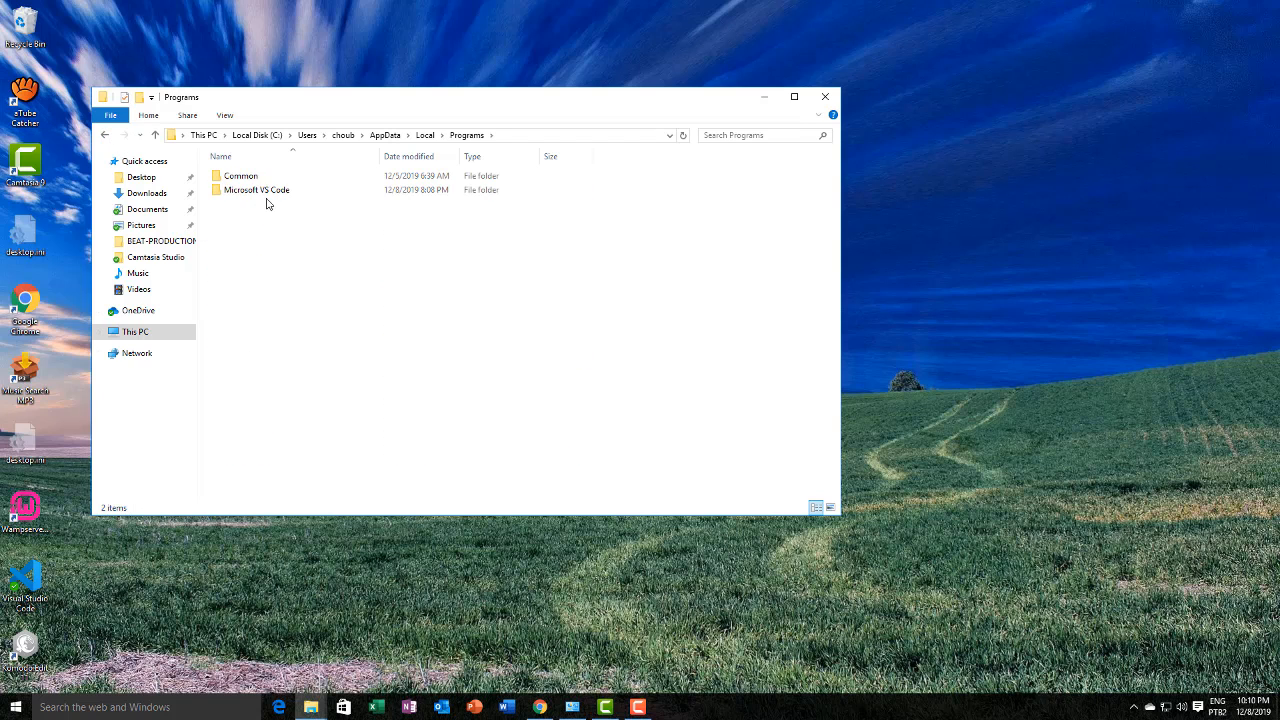
double_click(263, 190)
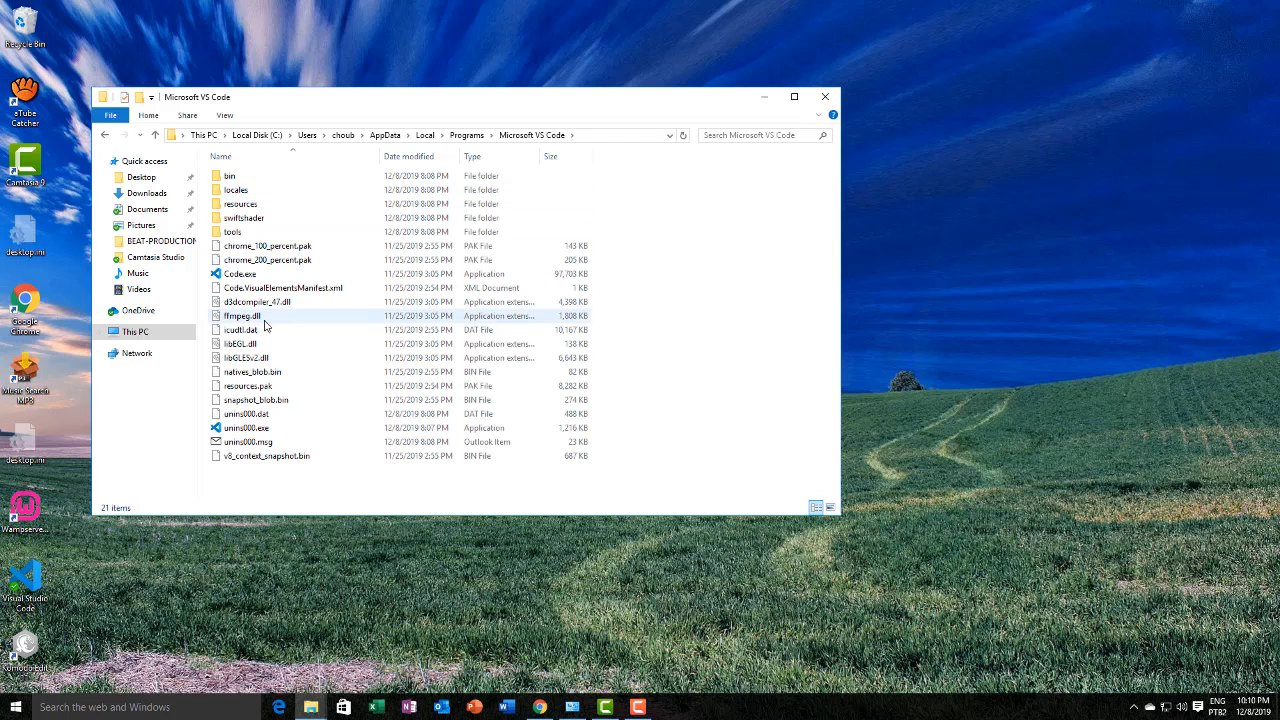
click(255, 276)
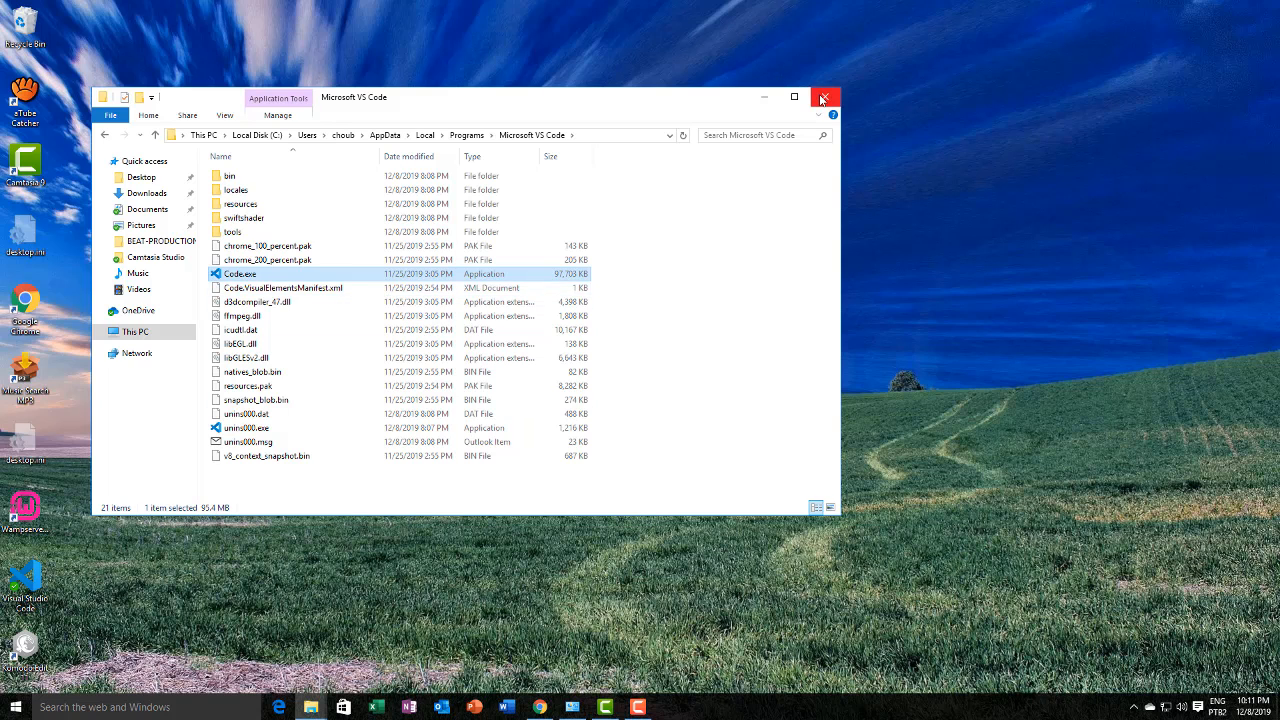
click(822, 98)
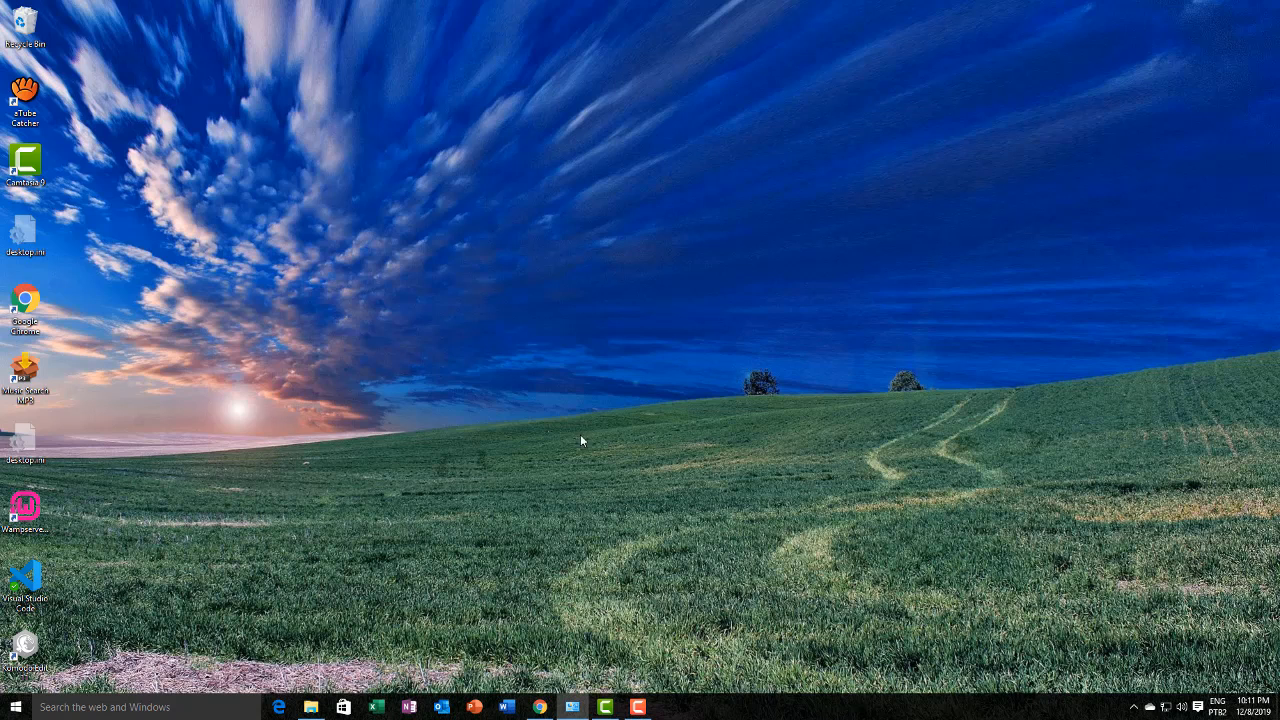
Step: Check the hidden notification-area icons and start Wampserver64 from its desktop shortcut as administrator
click(28, 515)
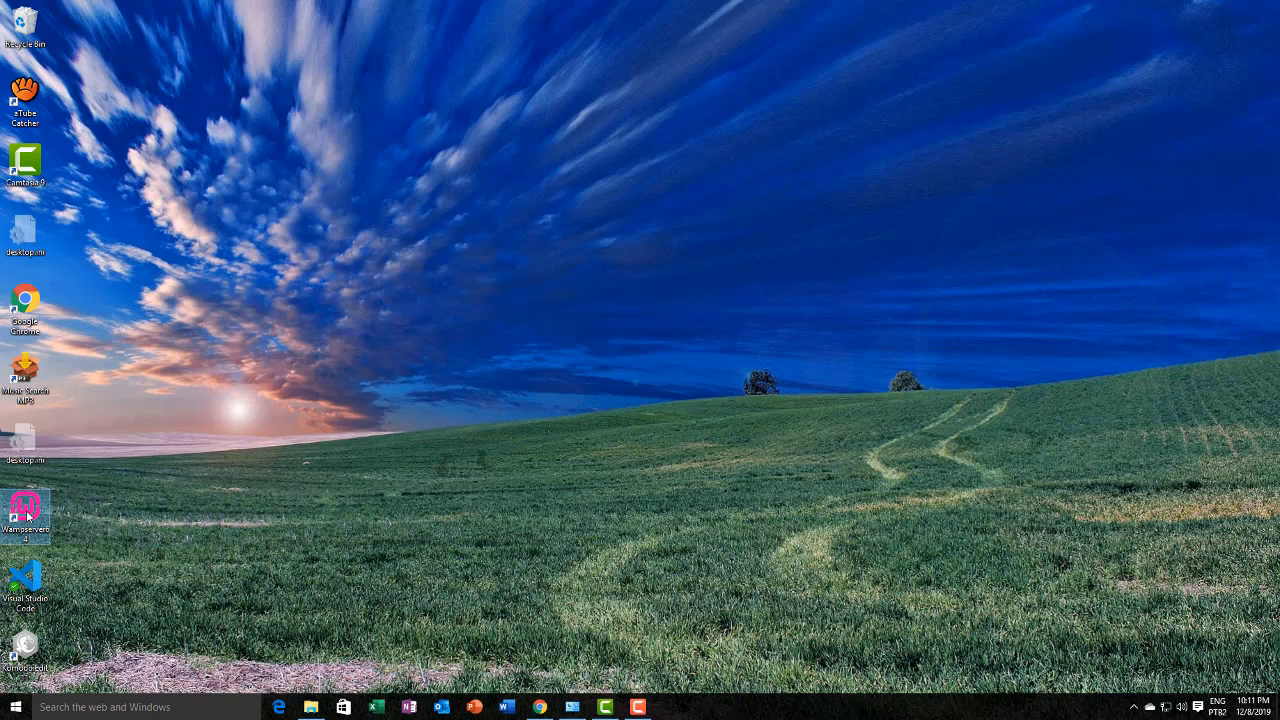
right_click(28, 510)
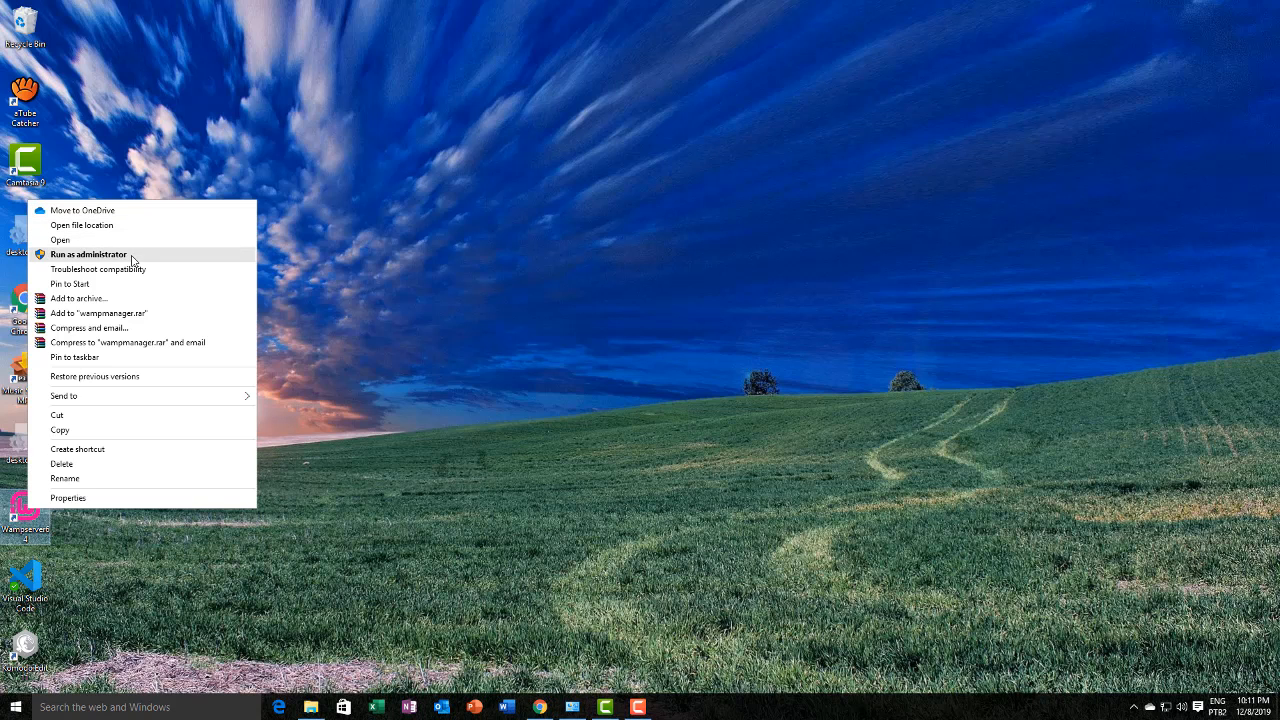
click(1142, 683)
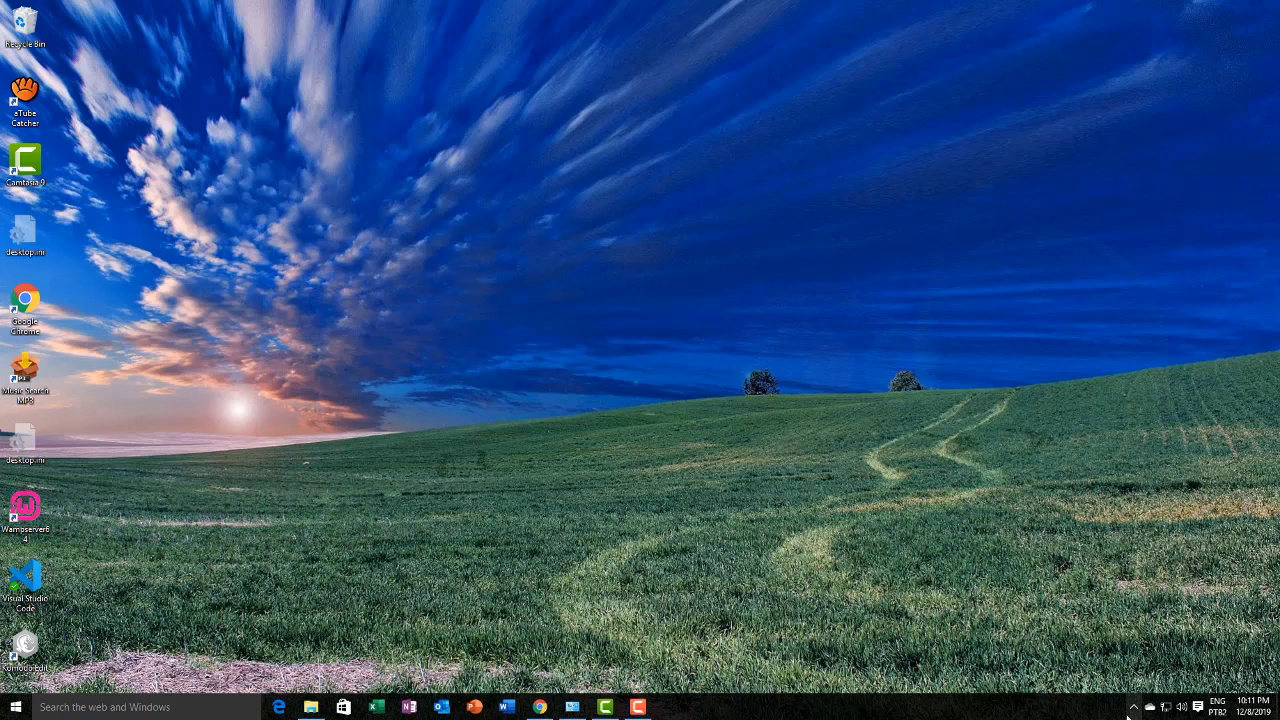
click(1134, 707)
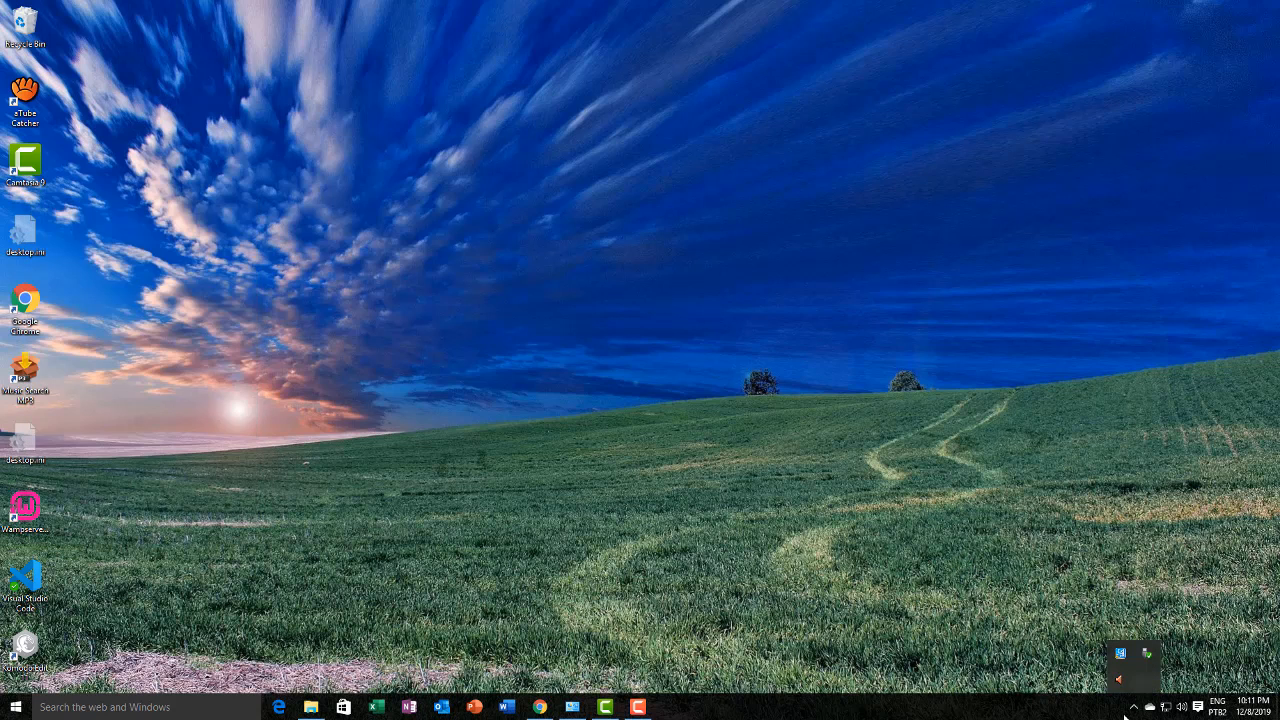
right_click(35, 510)
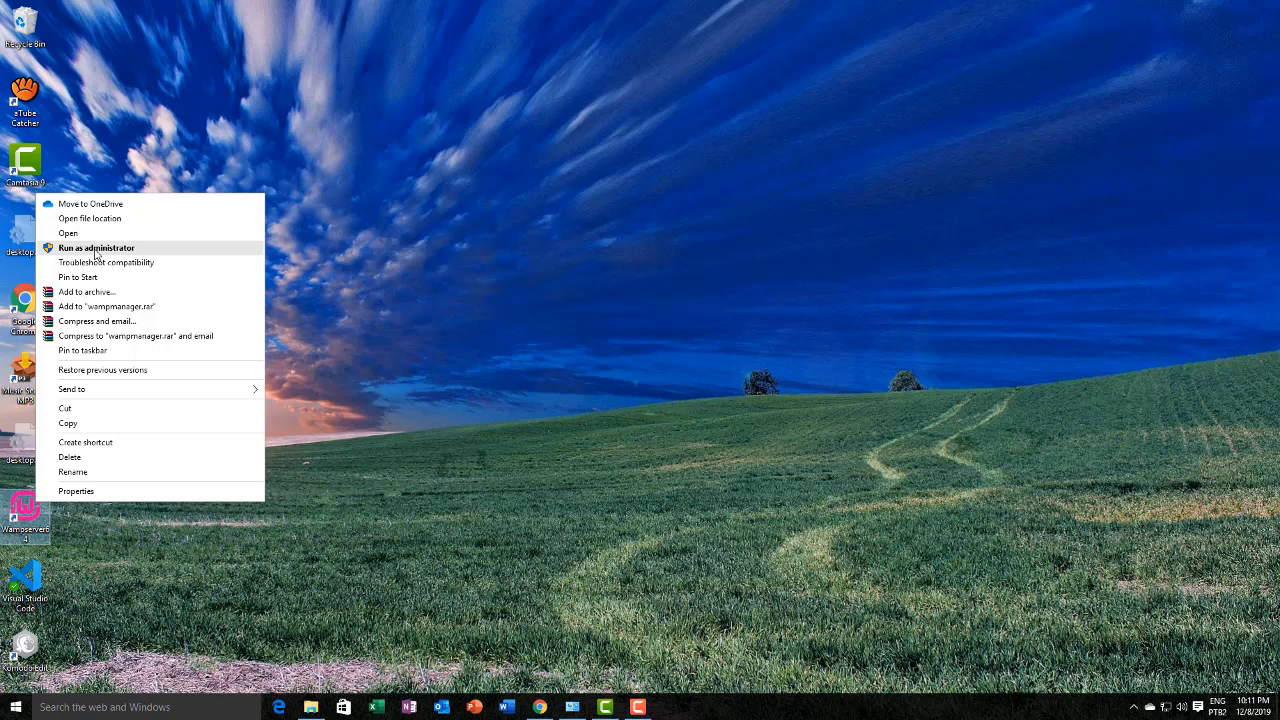
click(96, 248)
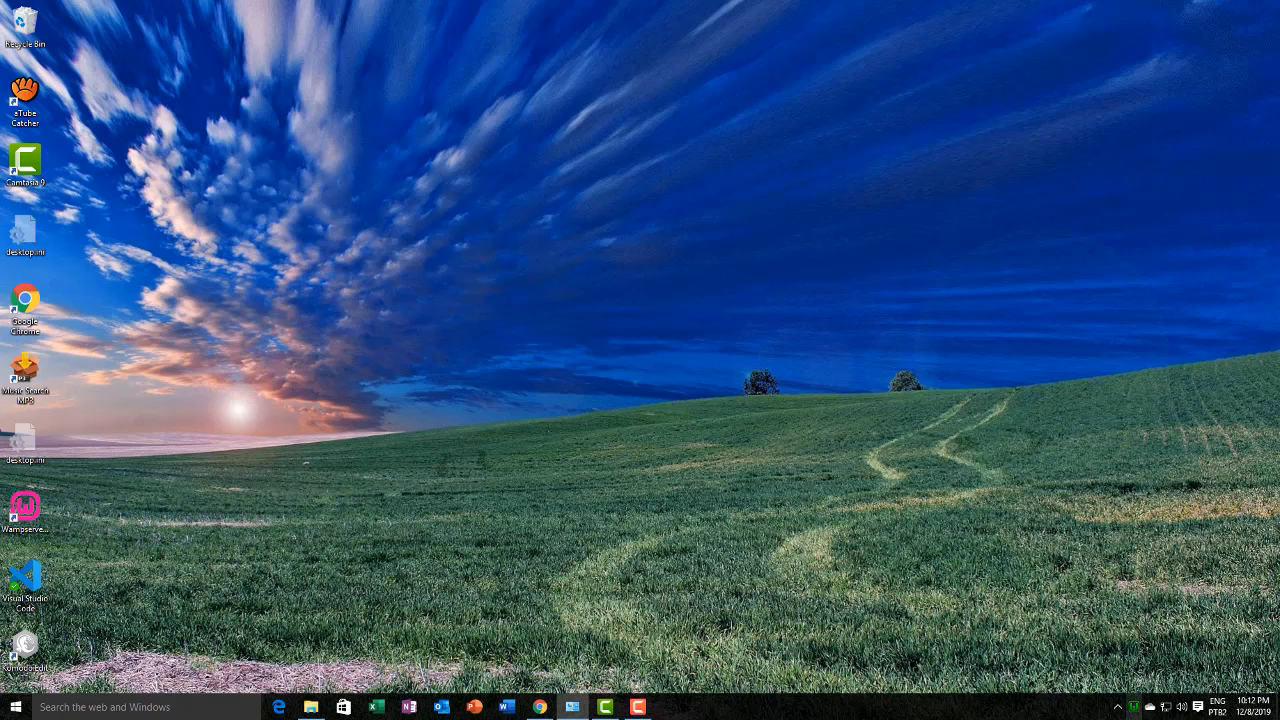
Step: Examine the WampServer menu and its Apache, PHP, MariaDB and MySQL submenus, and close the menu
click(1133, 707)
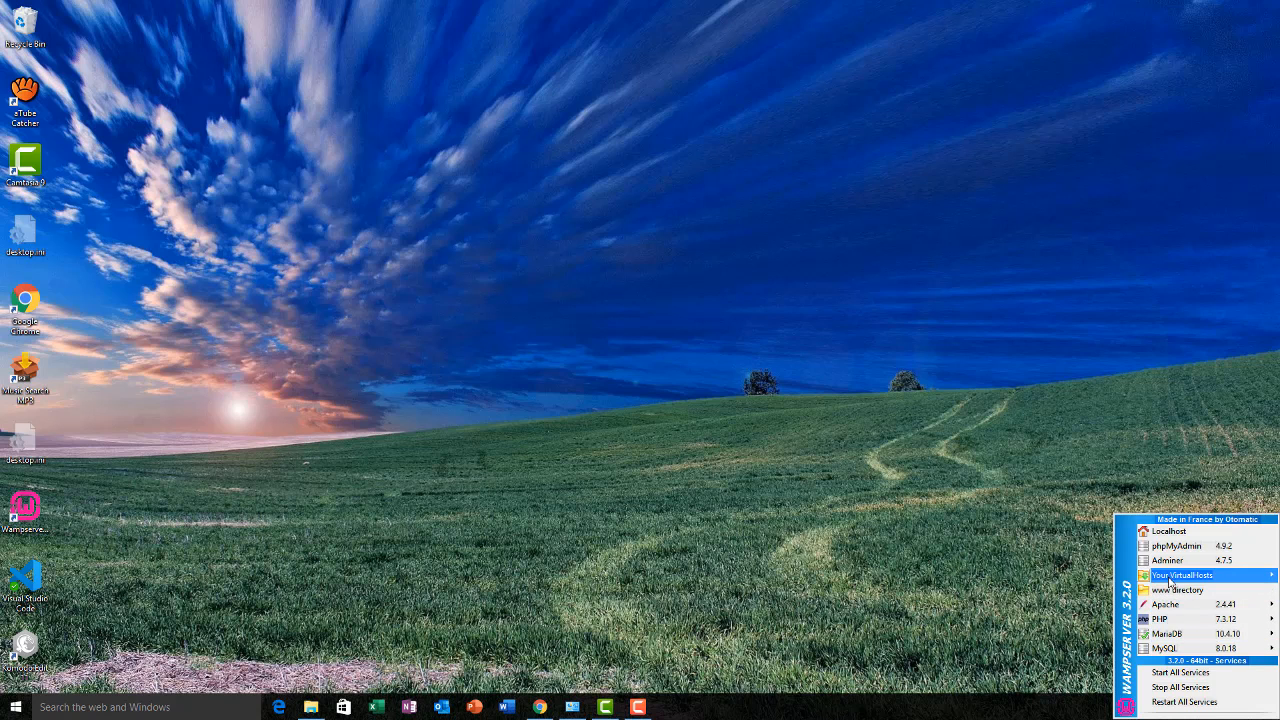
mouse_move(1184, 580)
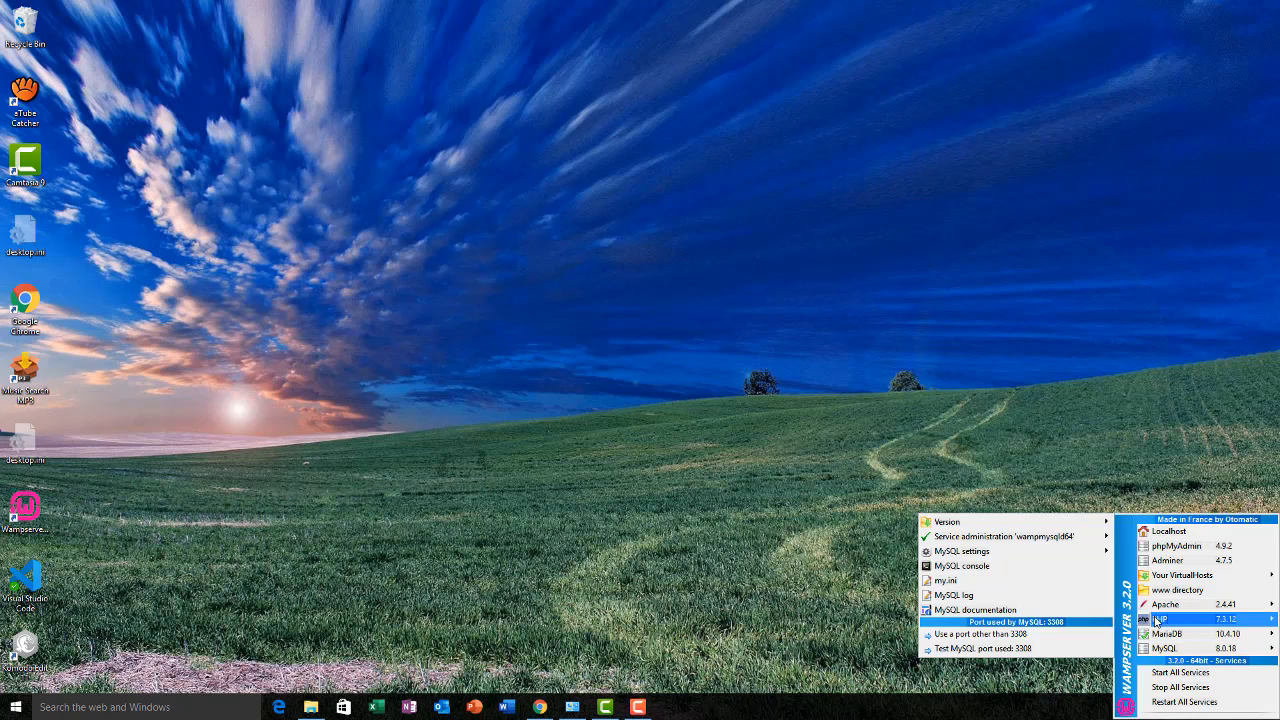
mouse_move(1178, 609)
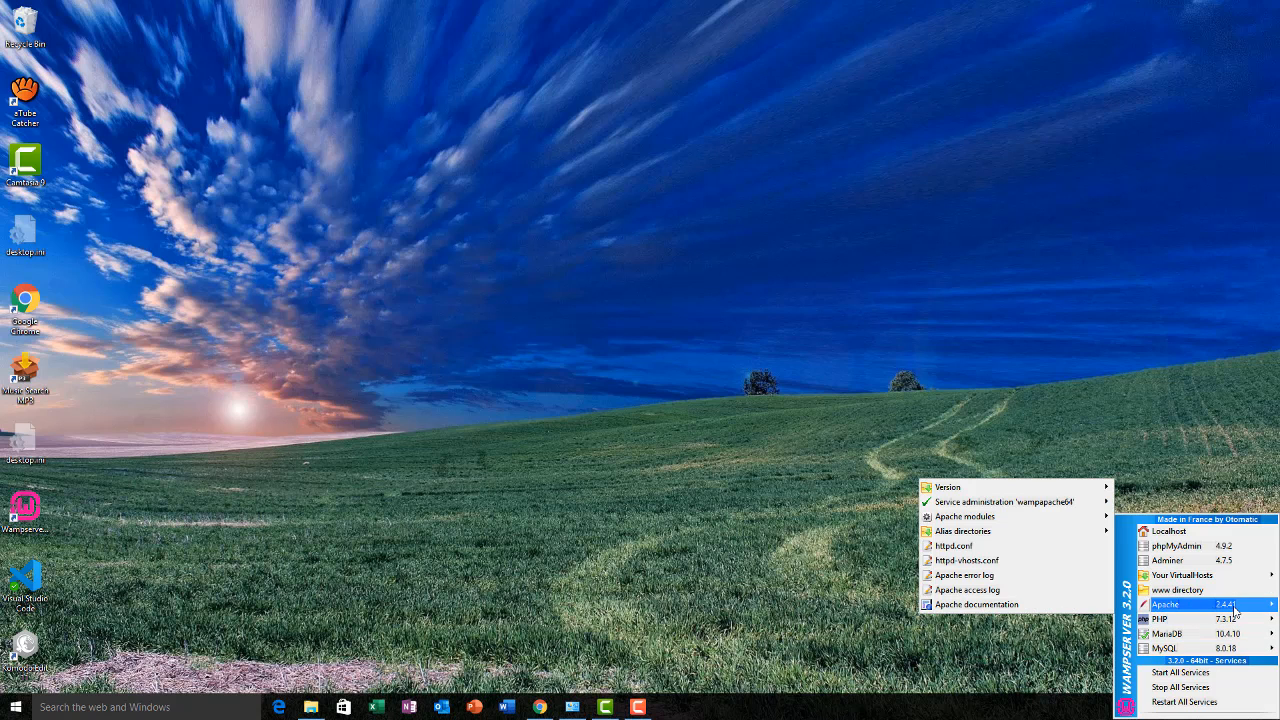
mouse_move(1236, 622)
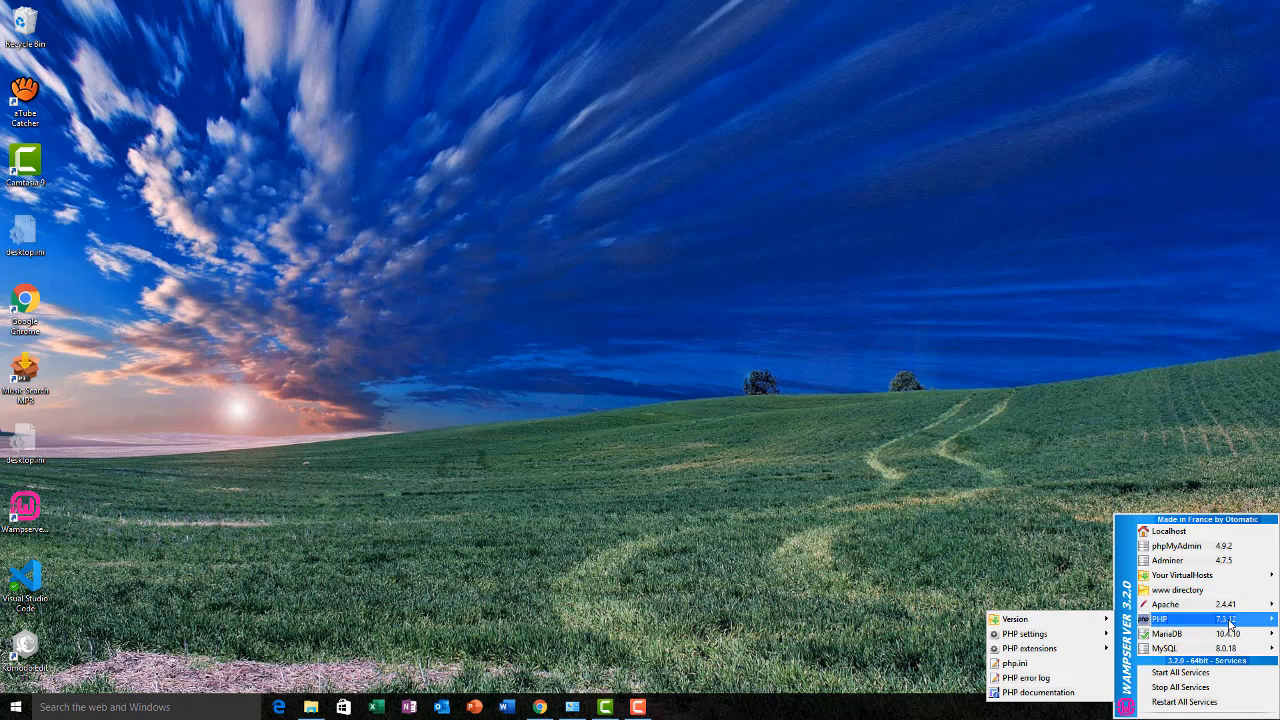
mouse_move(1200, 638)
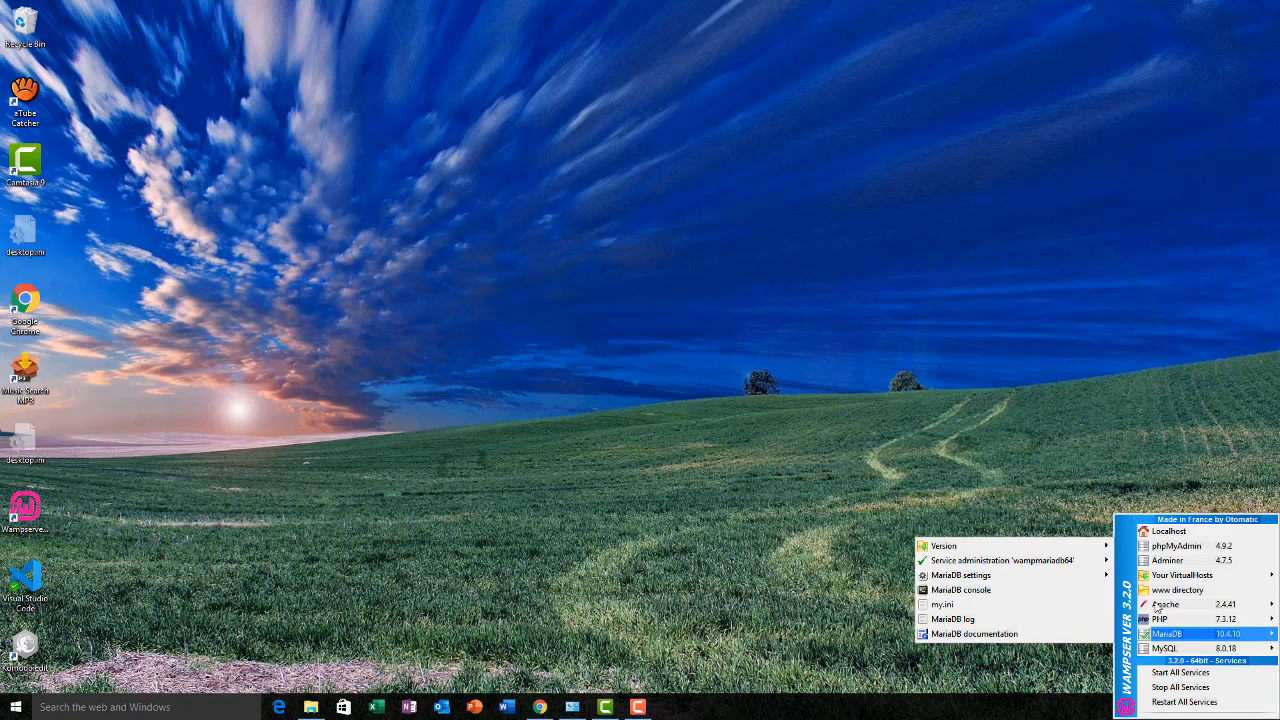
mouse_move(1030, 561)
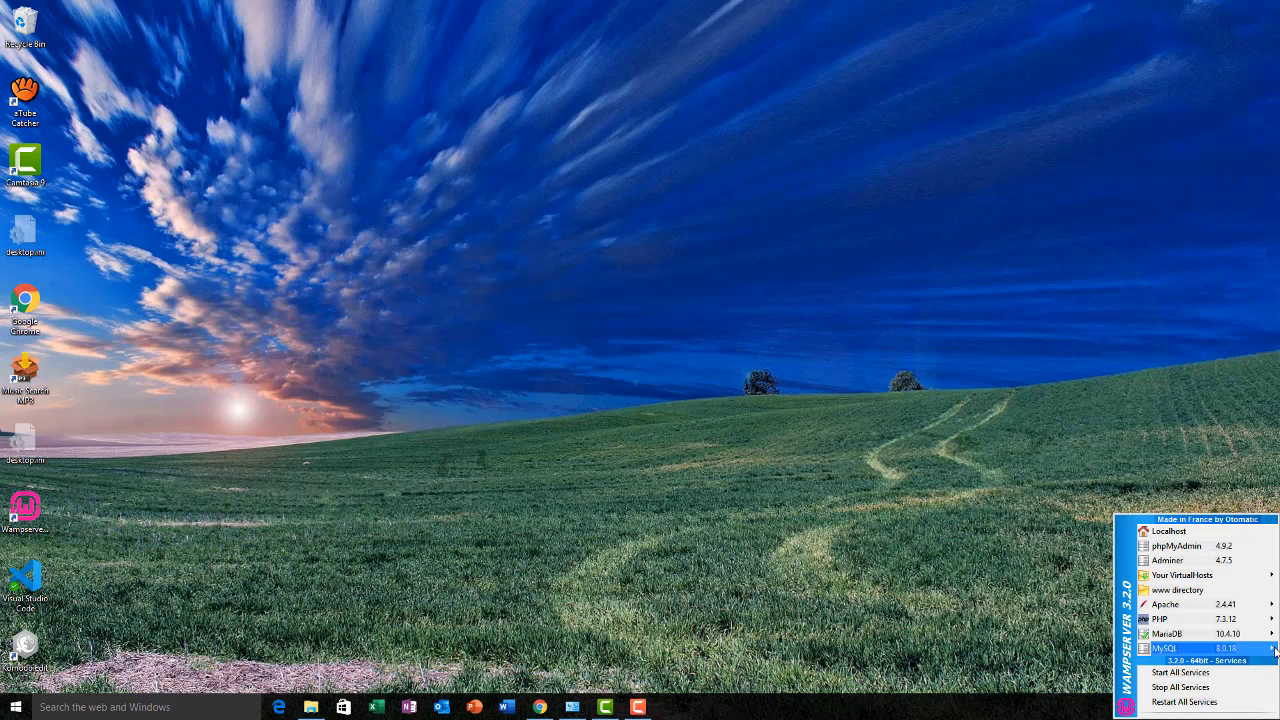
mouse_move(1274, 651)
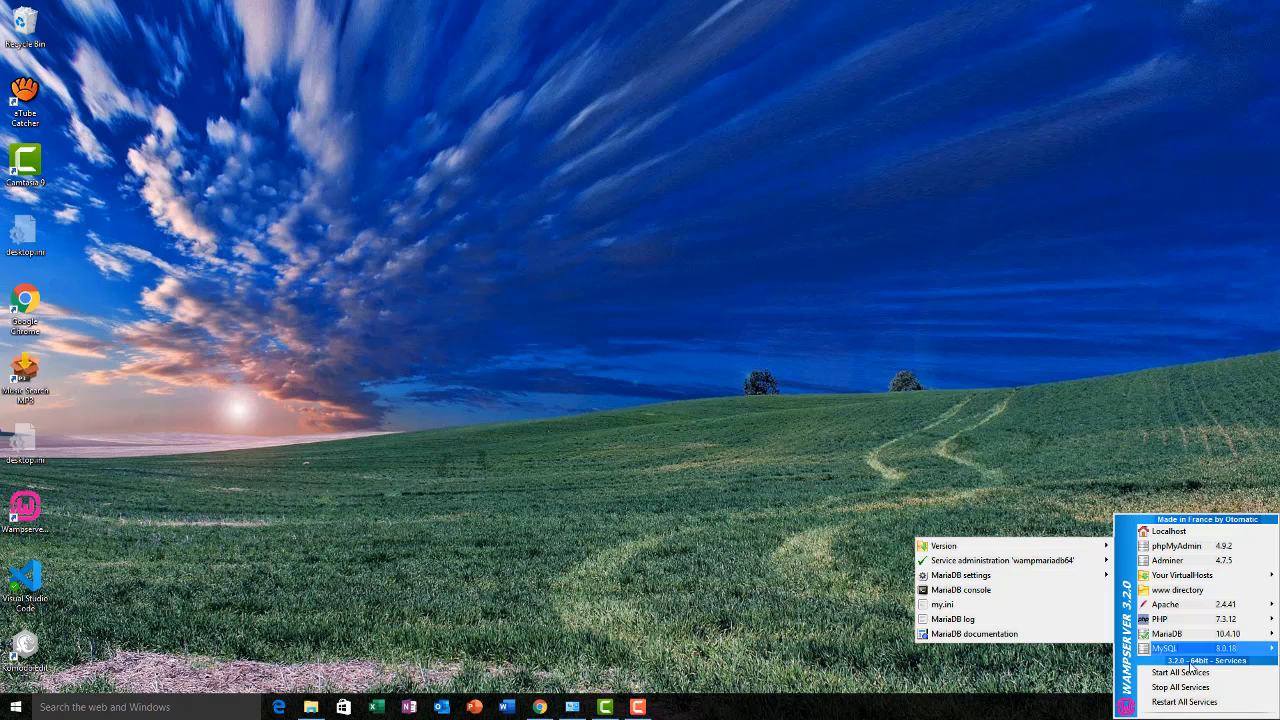
click(1010, 580)
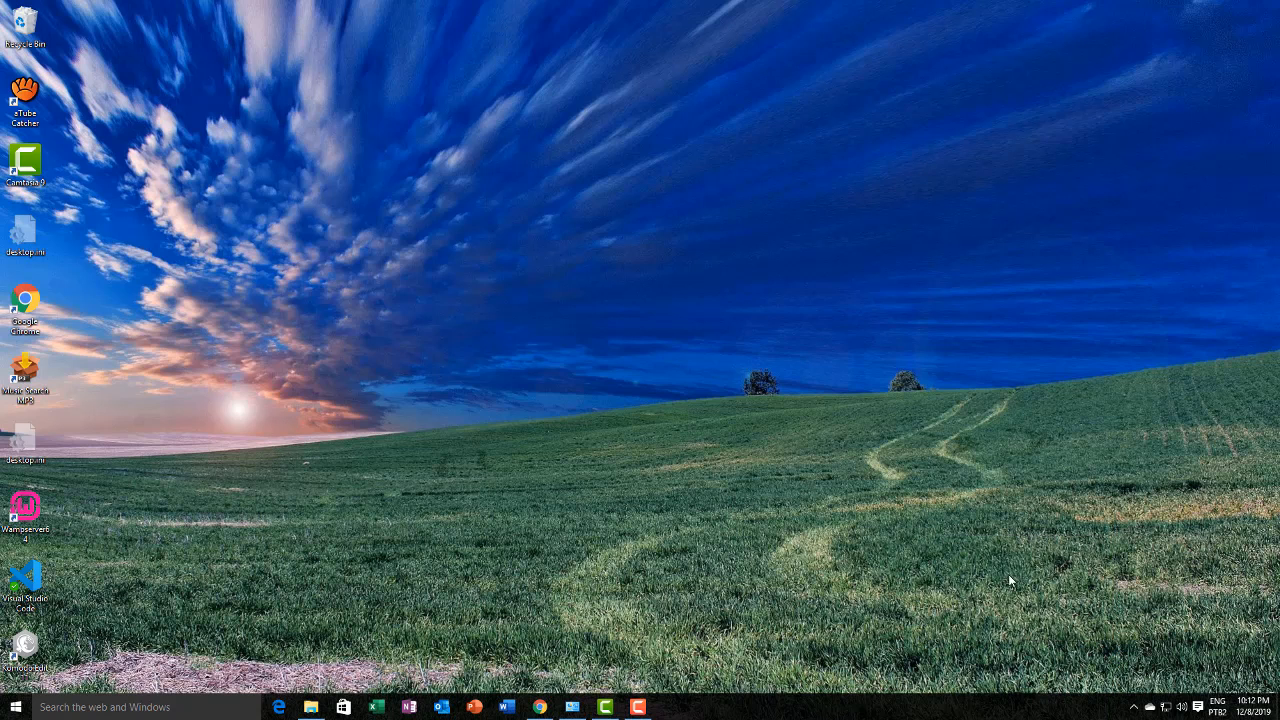
Step: Invert WampServer's default DBMS from MariaDB to MySQL using its tools
click(1133, 707)
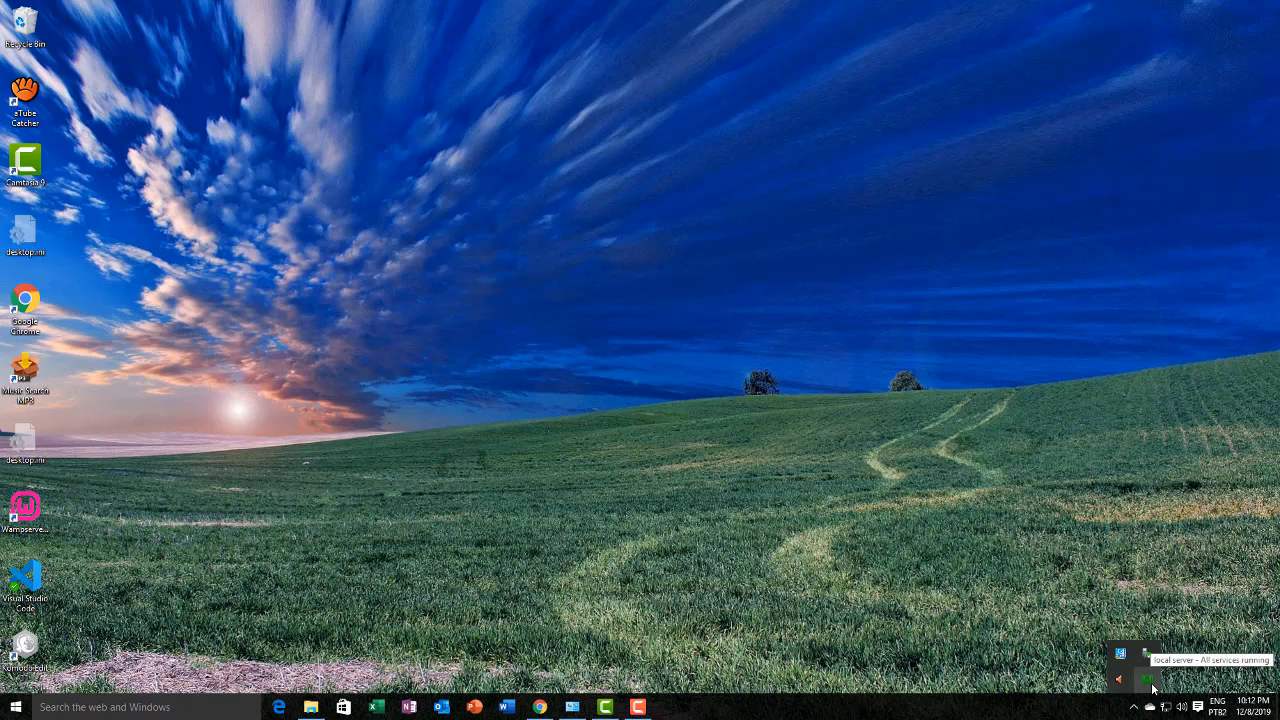
right_click(1152, 685)
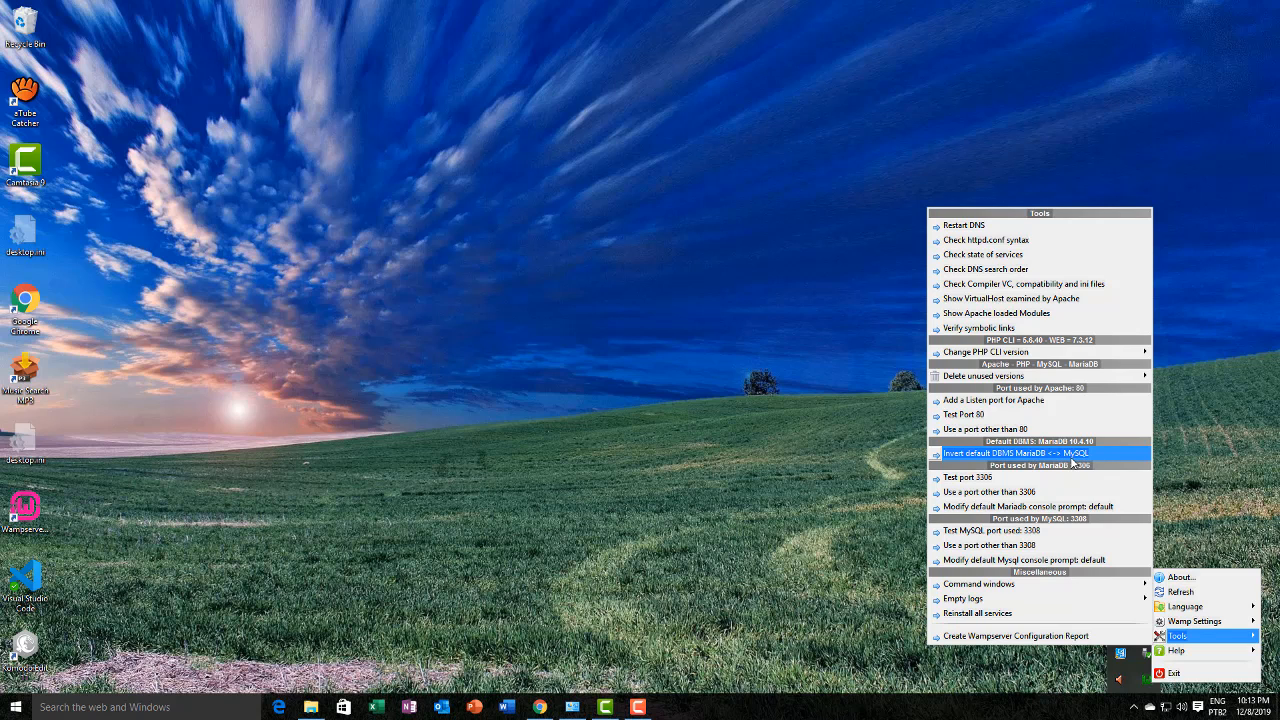
click(960, 458)
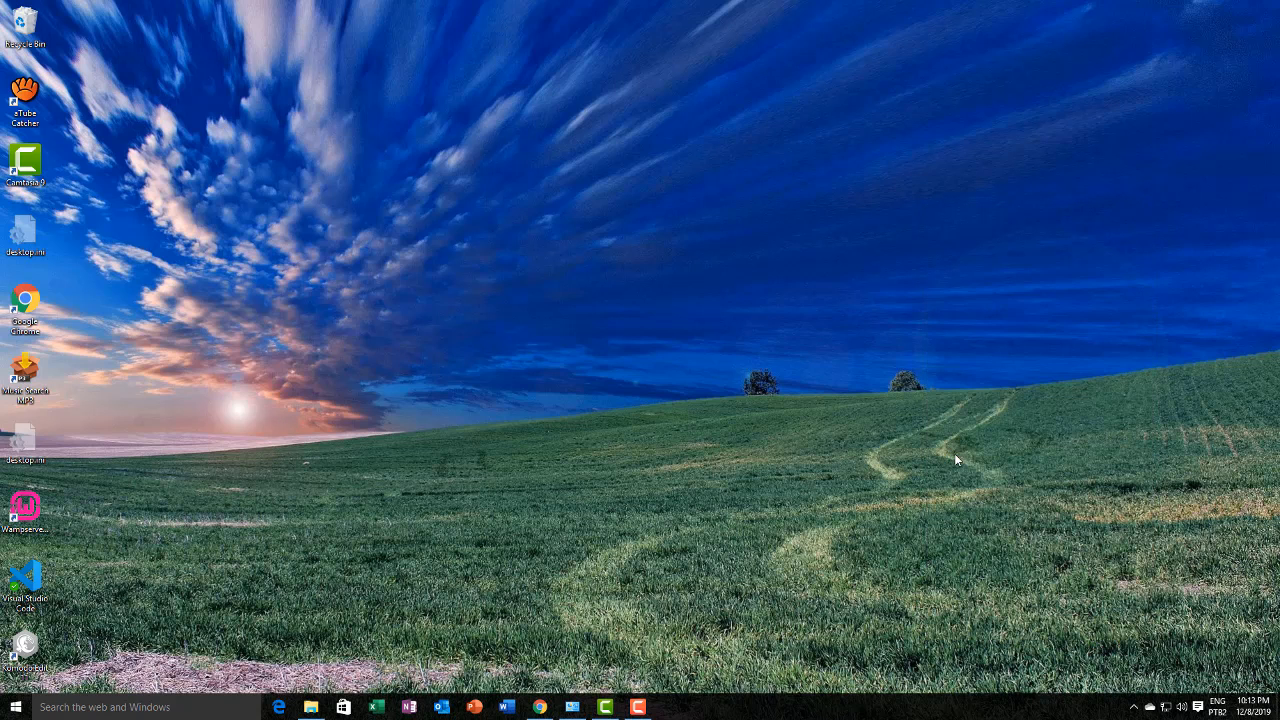
Step: Check the order of MySQL and MariaDB in the WampServer menu, view the MySQL options, and close the menu
click(1134, 708)
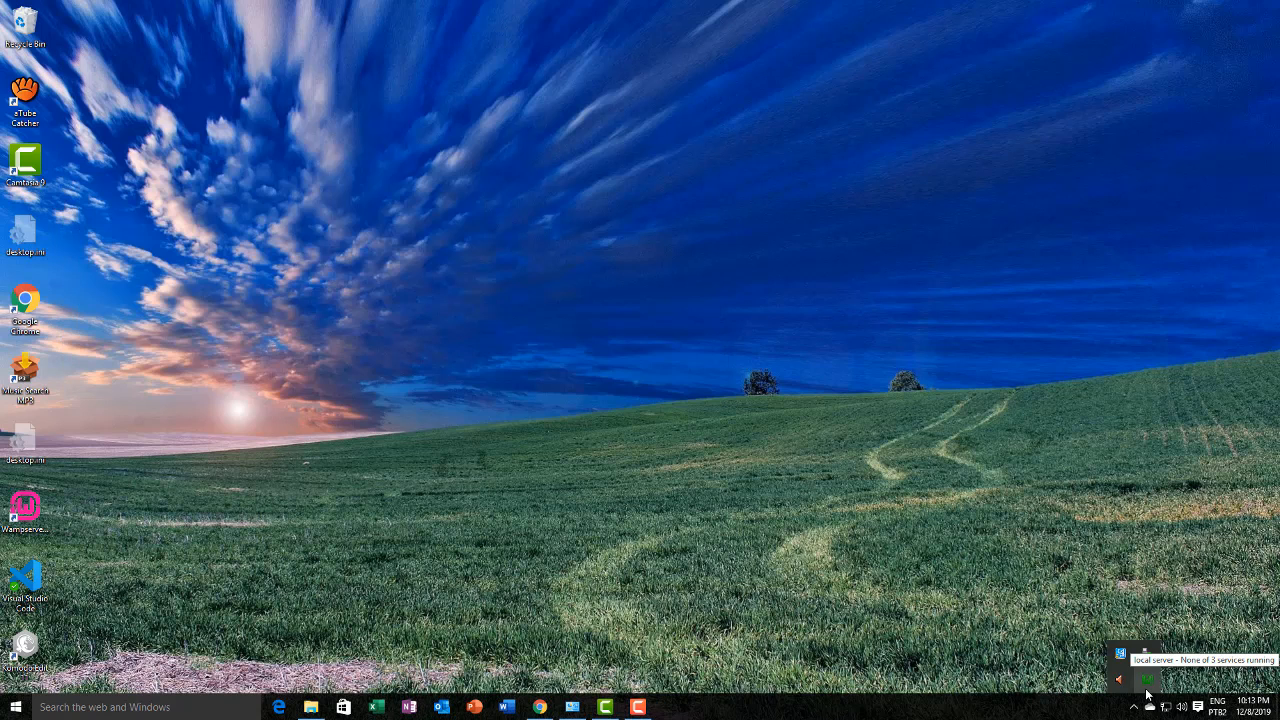
click(1146, 684)
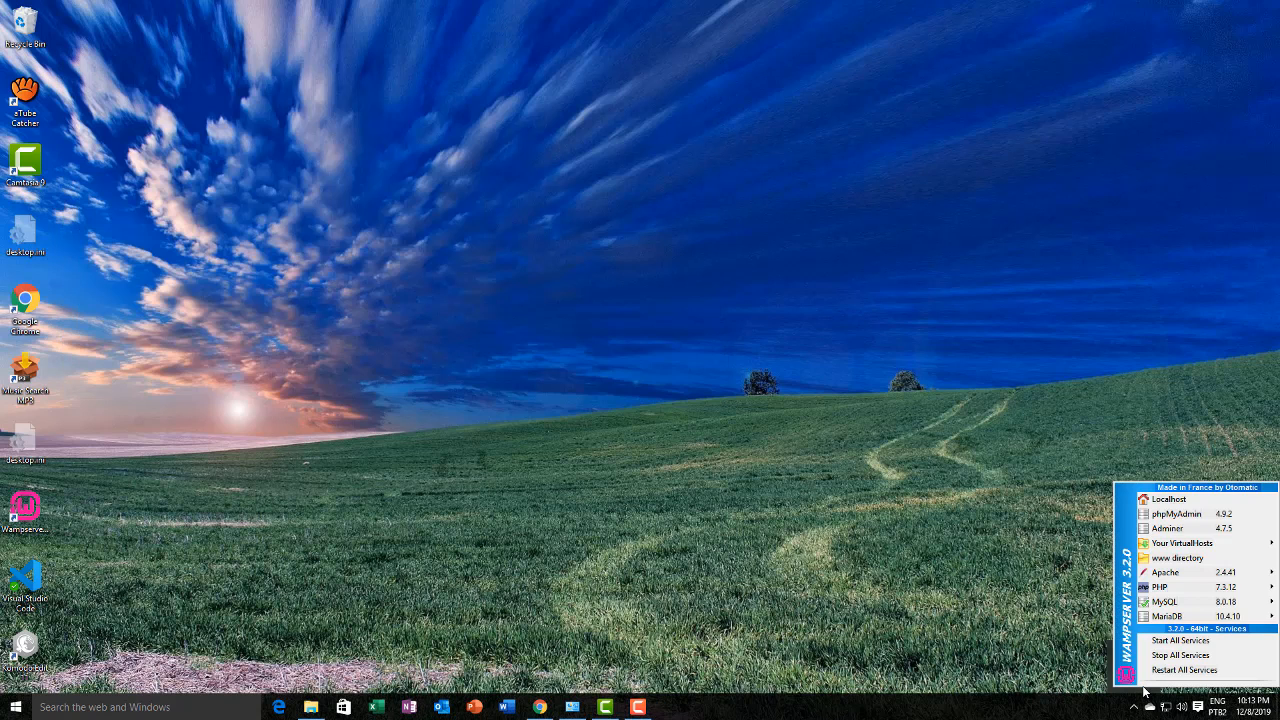
mouse_move(1143, 606)
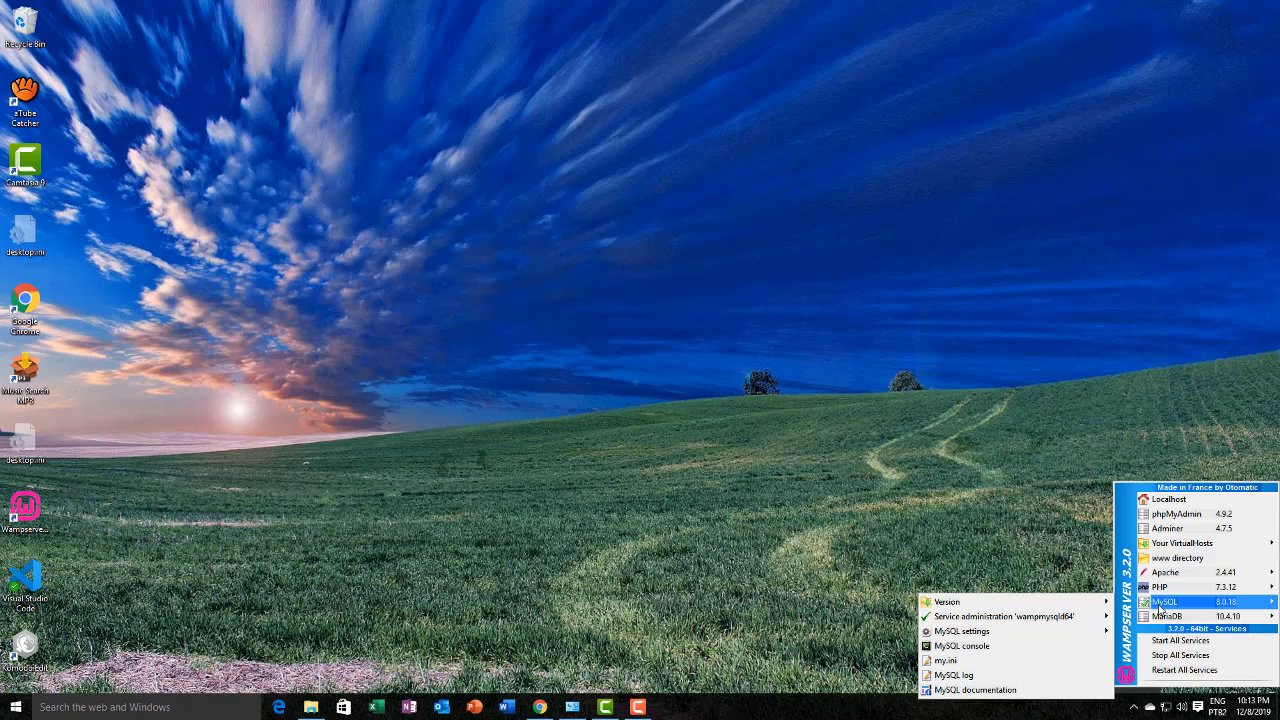
click(646, 708)
click(646, 708)
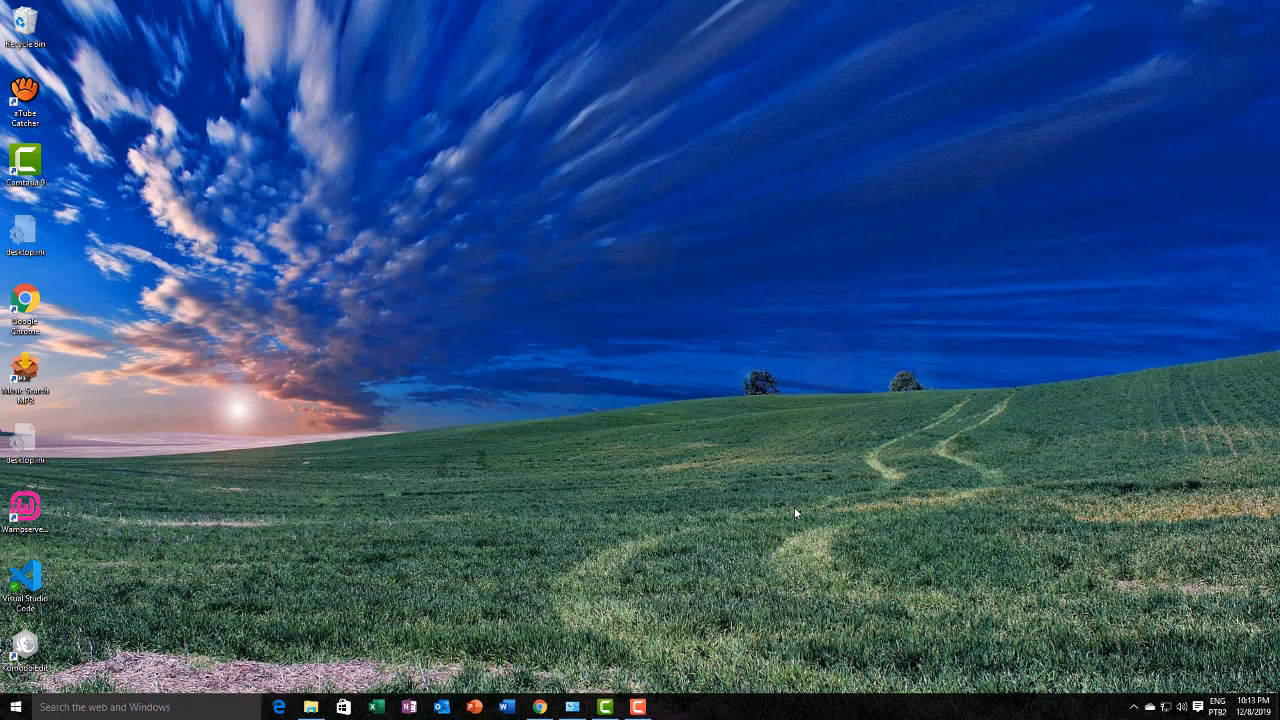